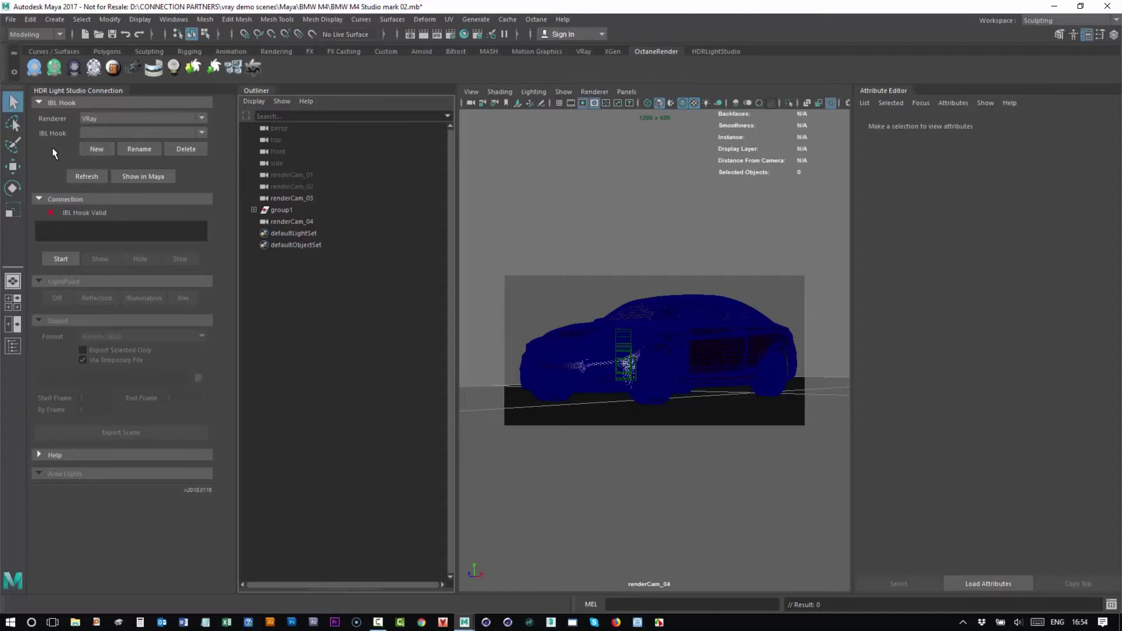
Step: Create the V-Ray hook My_VRay_Hook in Maya and launch HDR Light Studio
click(60, 258)
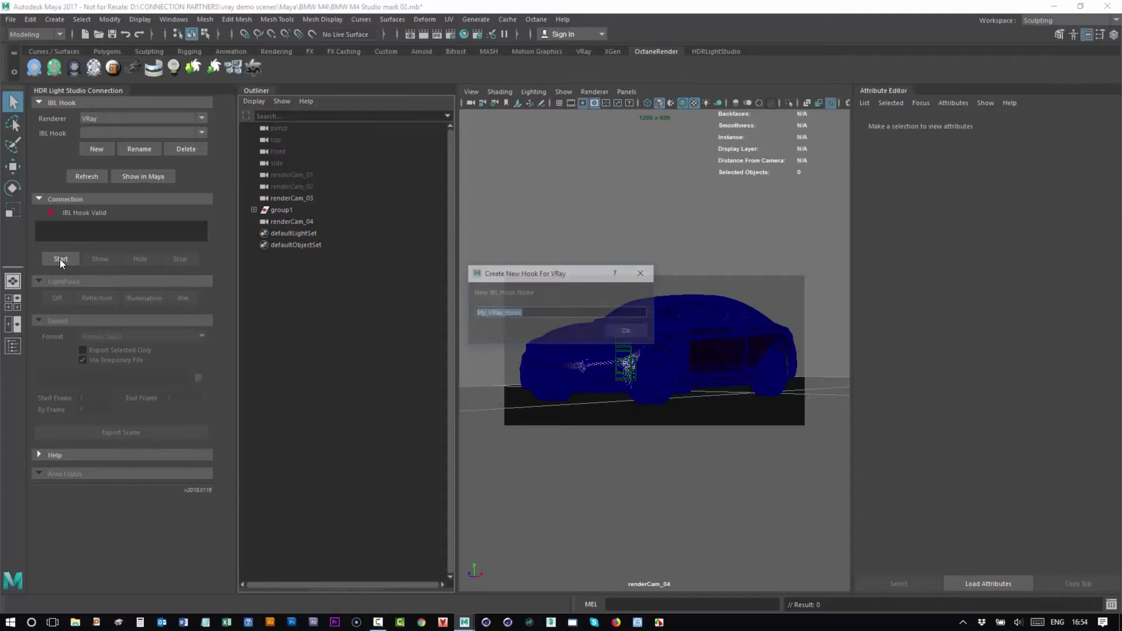
drag(493, 280, 470, 287)
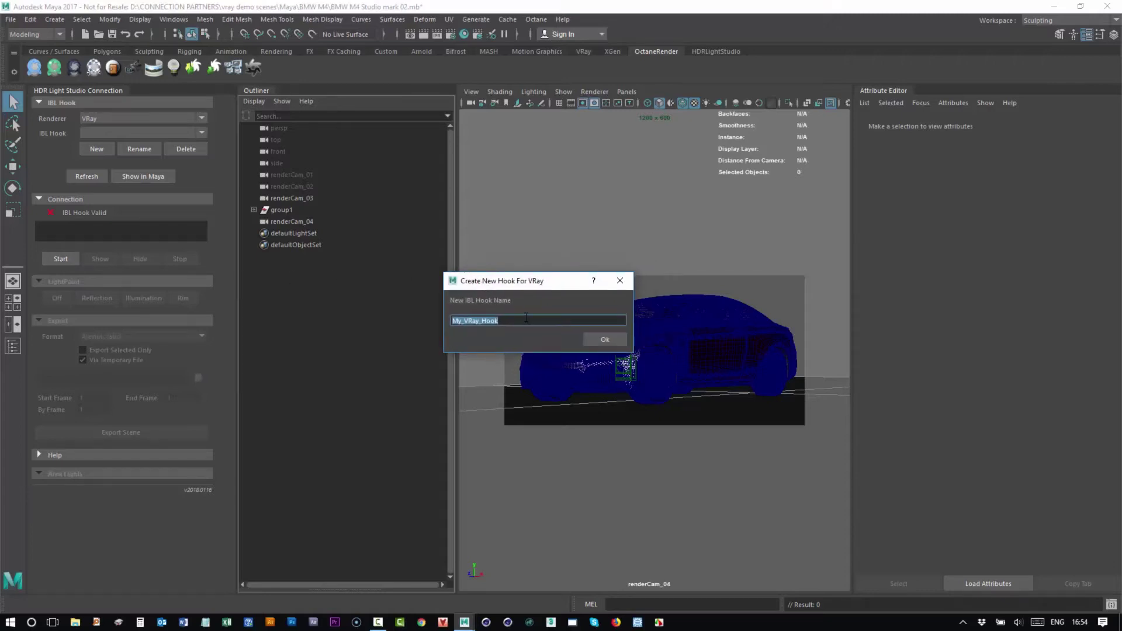
click(606, 337)
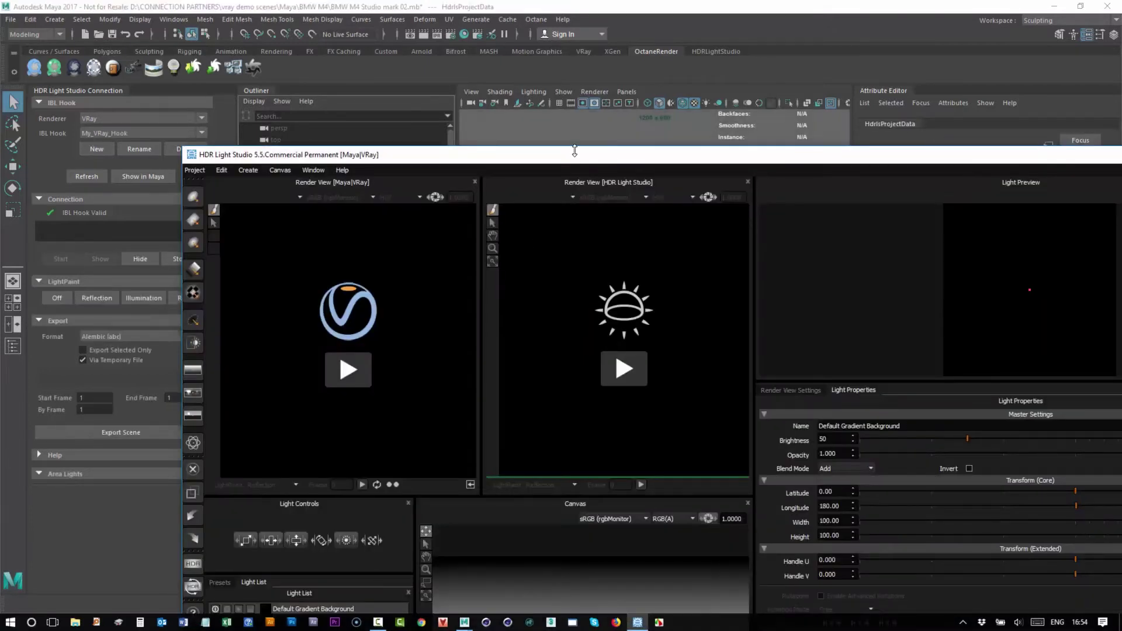
Step: Maximize the HDR Light Studio window to fill the screen
drag(579, 155, 489, 362)
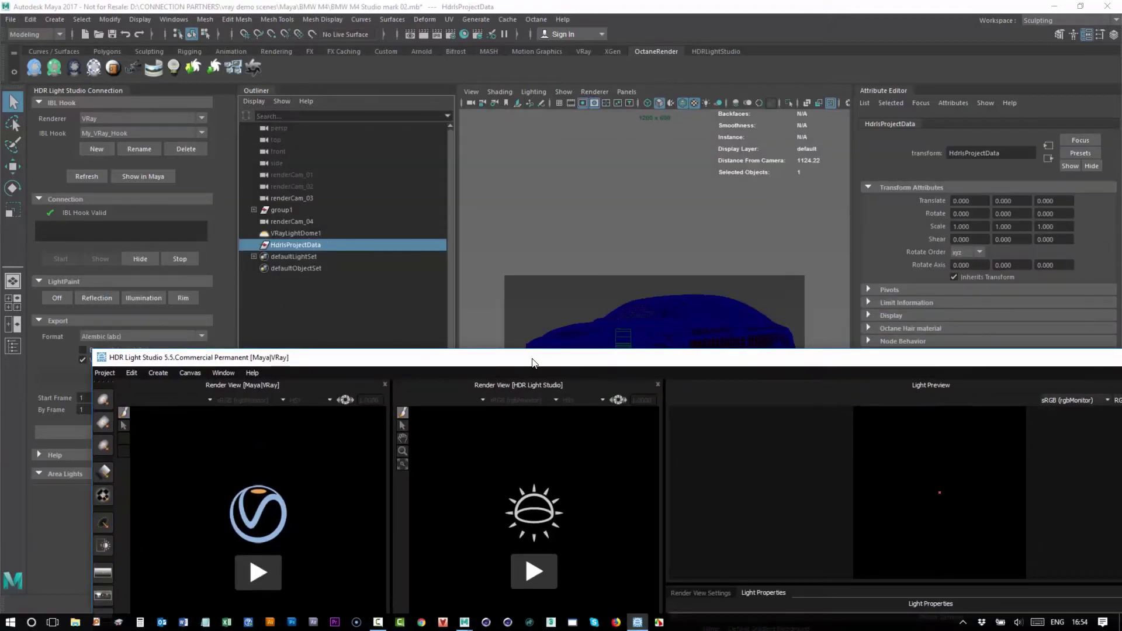
drag(535, 363, 476, 113)
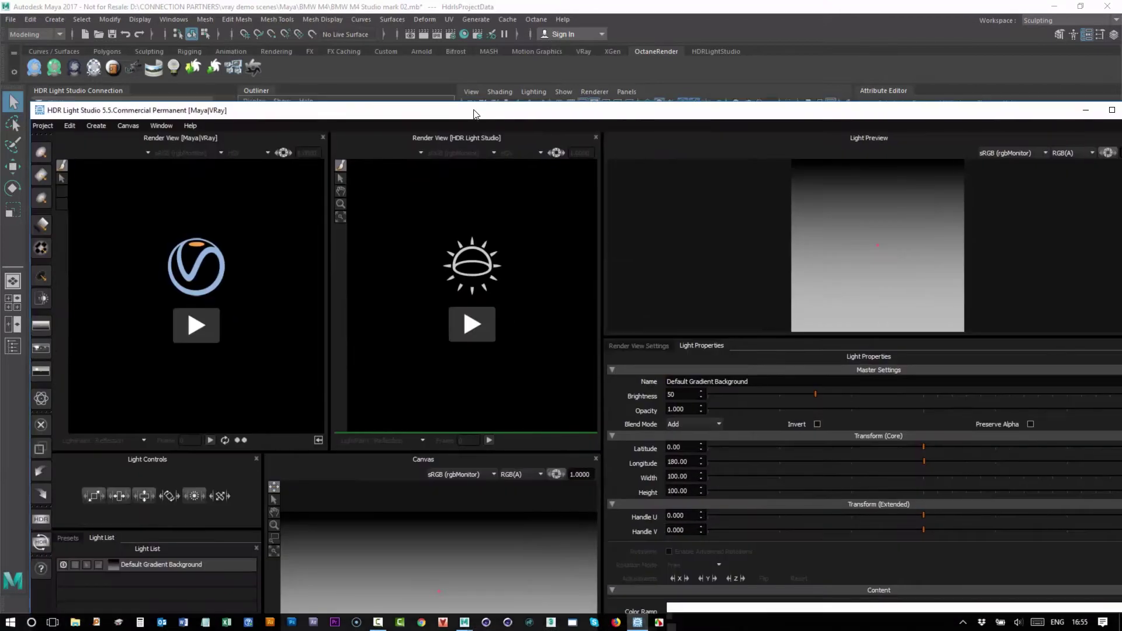
double_click(476, 113)
Step: Widen the render views and import the generated Maya car geometry into HDR Light Studio's render view
drag(572, 88, 732, 79)
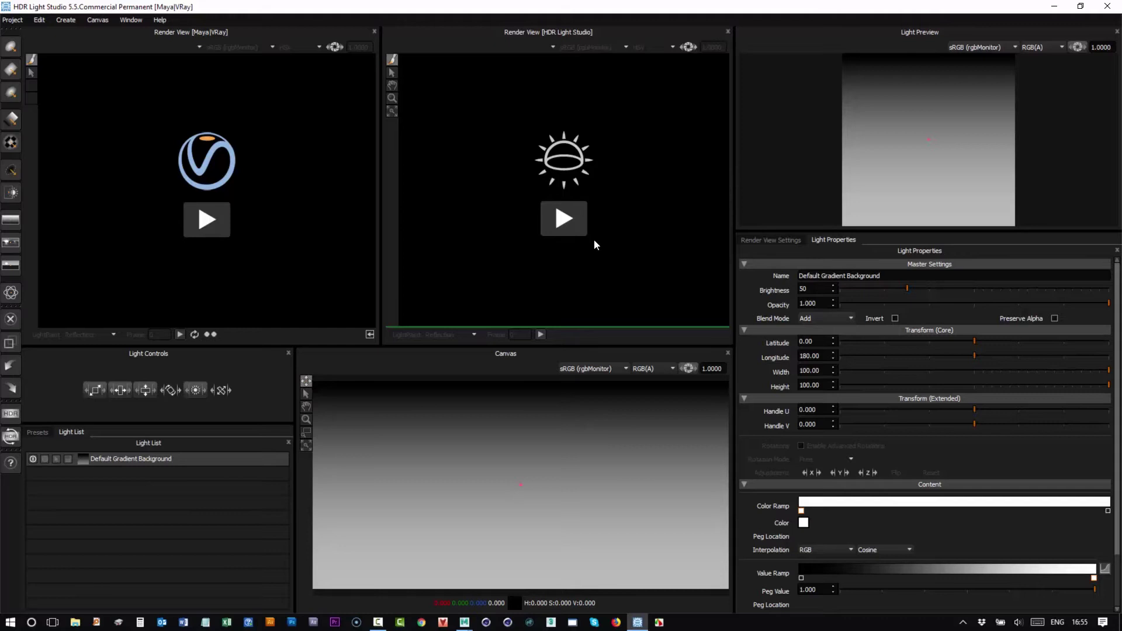
click(562, 221)
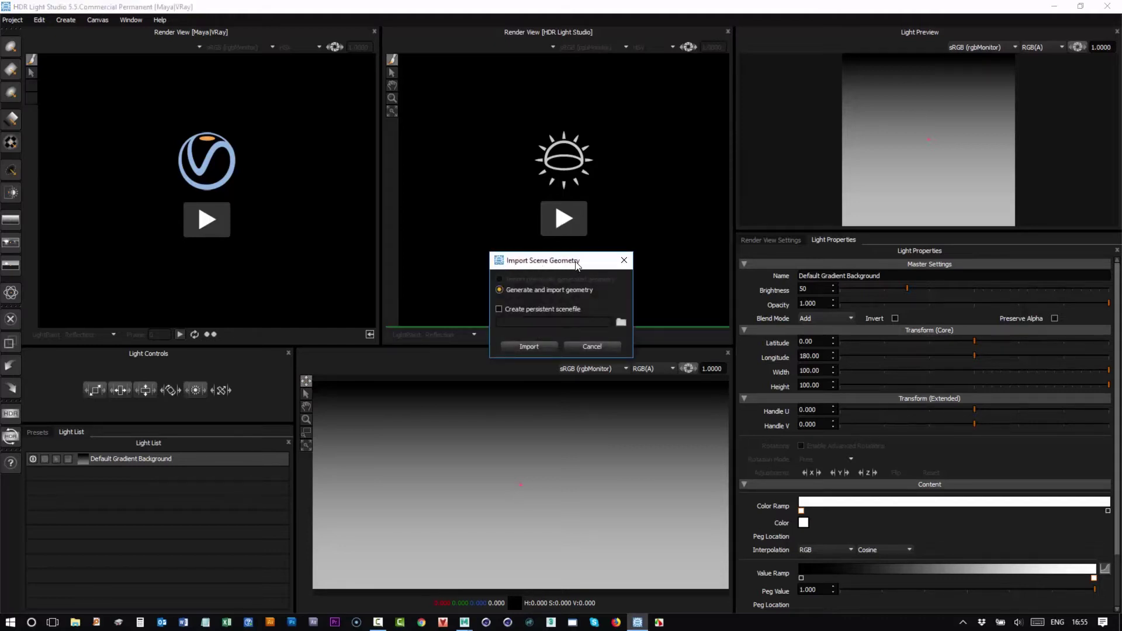
click(521, 347)
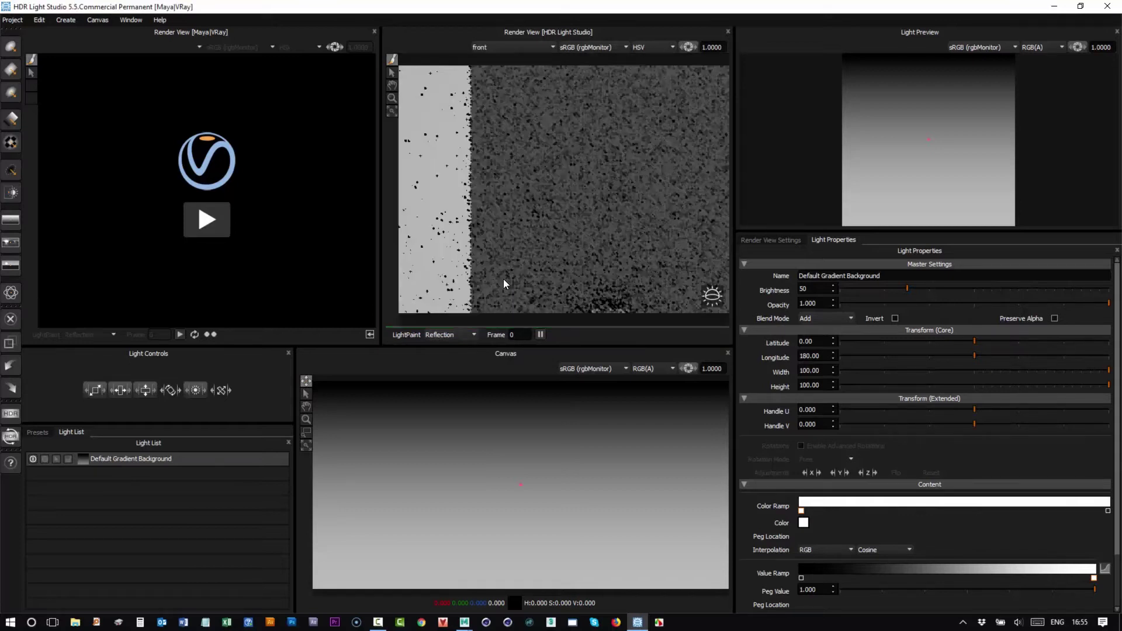
Step: Set the gradient background brightness to 9 and drop a Round Half Bright light onto the car's side
click(853, 288)
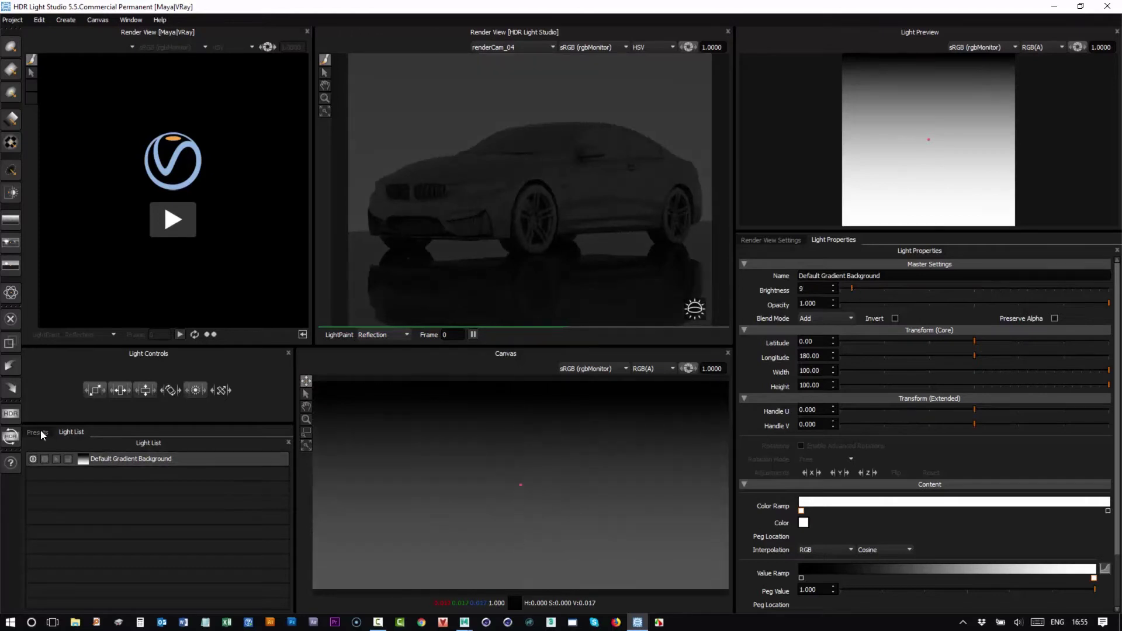
click(43, 433)
scroll(166, 560, down, 6)
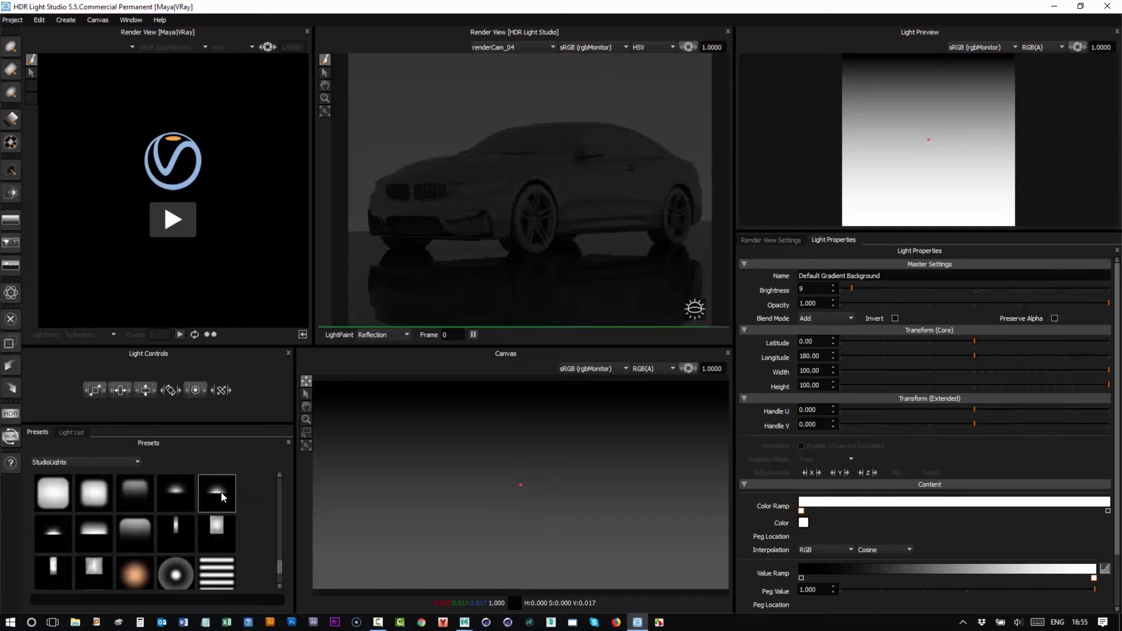
drag(216, 494, 610, 182)
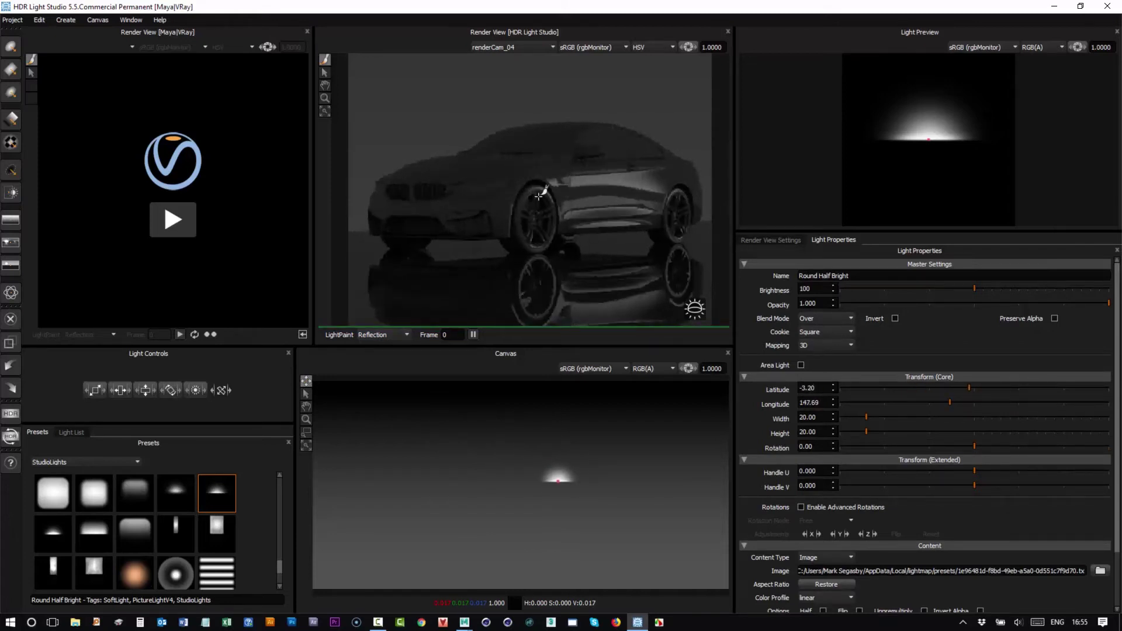
drag(313, 196, 454, 203)
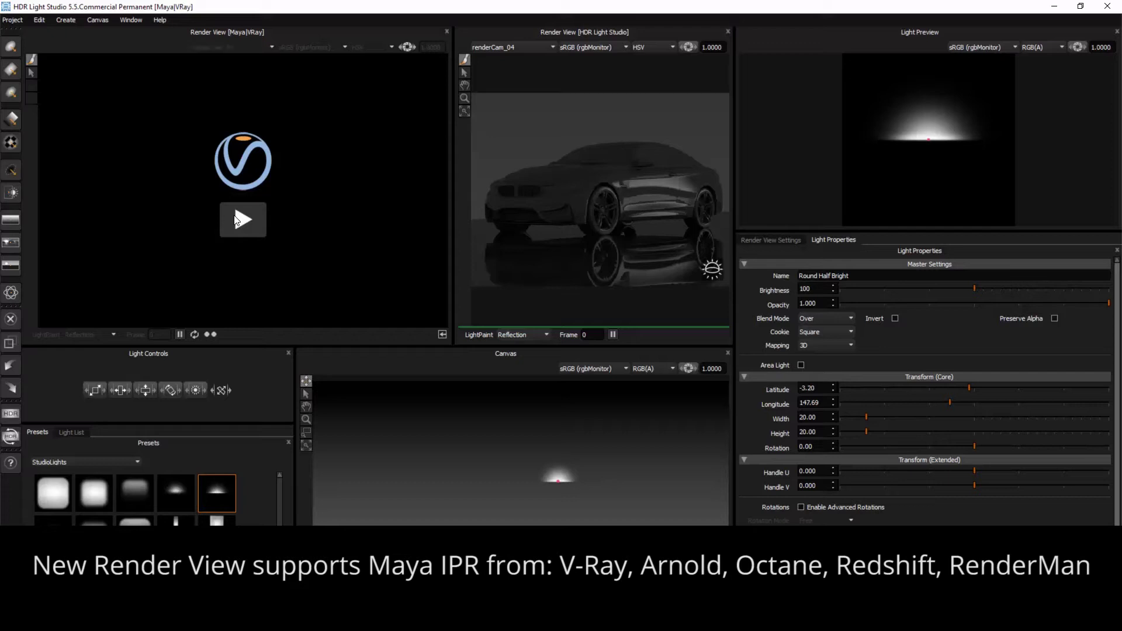
Step: Start the live Maya V-Ray render and enlarge both render views side by side
click(242, 220)
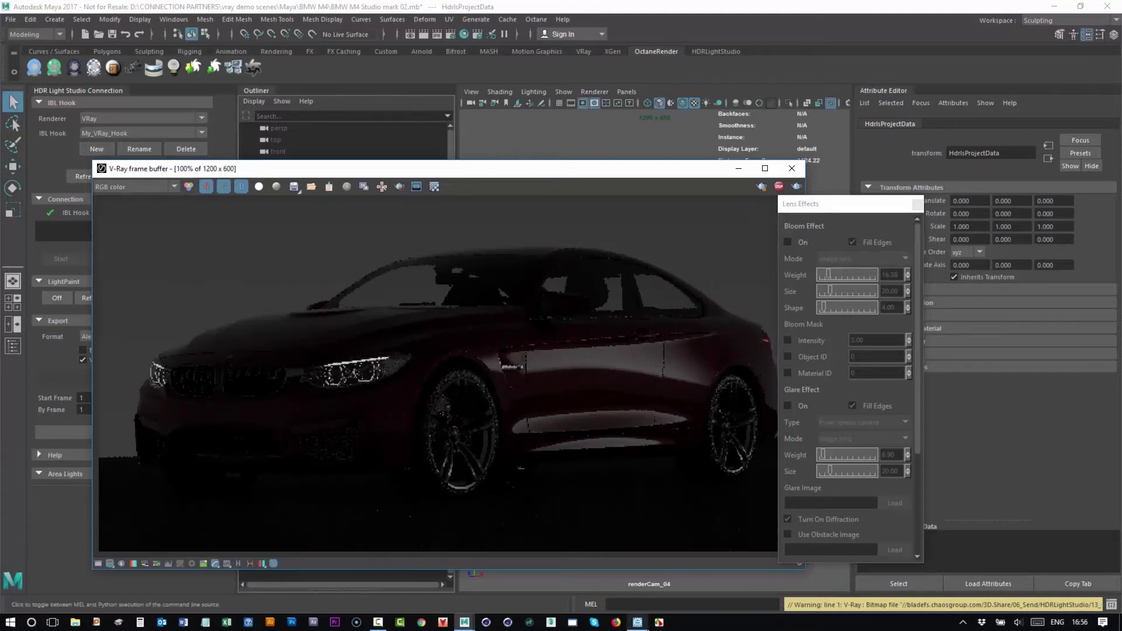
click(637, 622)
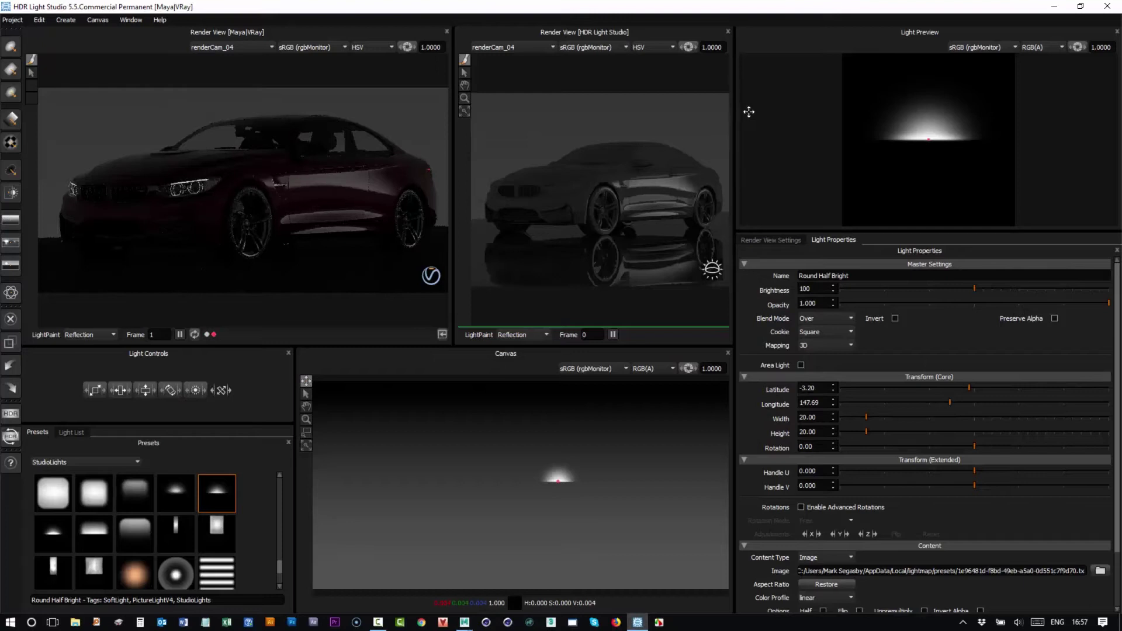
drag(737, 119, 852, 120)
drag(490, 344, 511, 409)
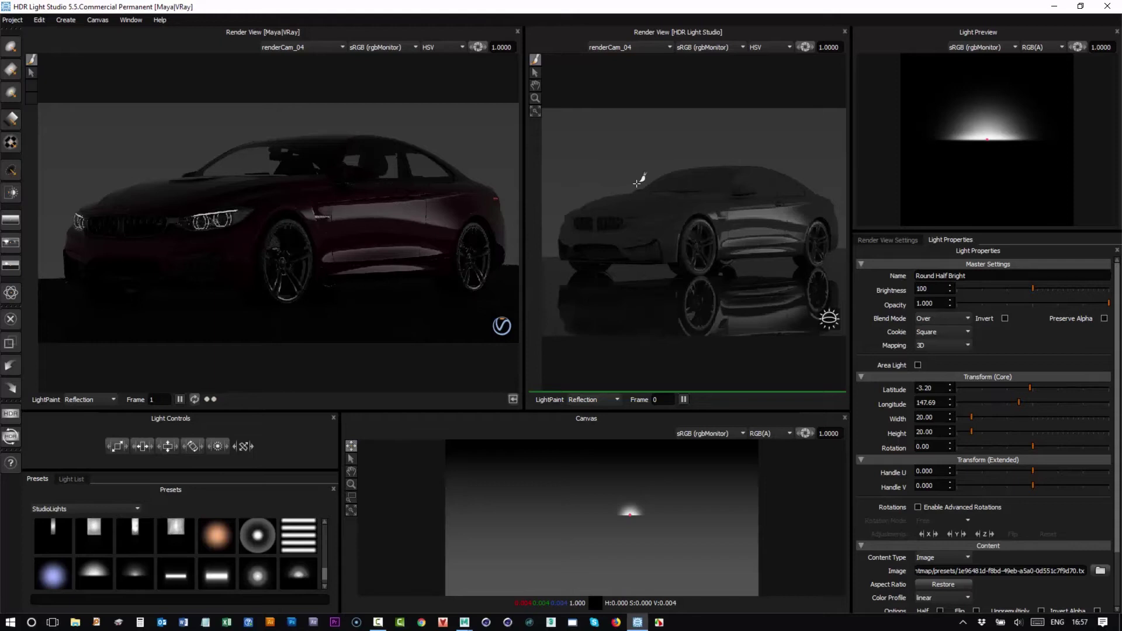
Step: LightPaint the Round Half Bright highlight onto the car roof at latitude -44.34, longitude 234.32
click(710, 183)
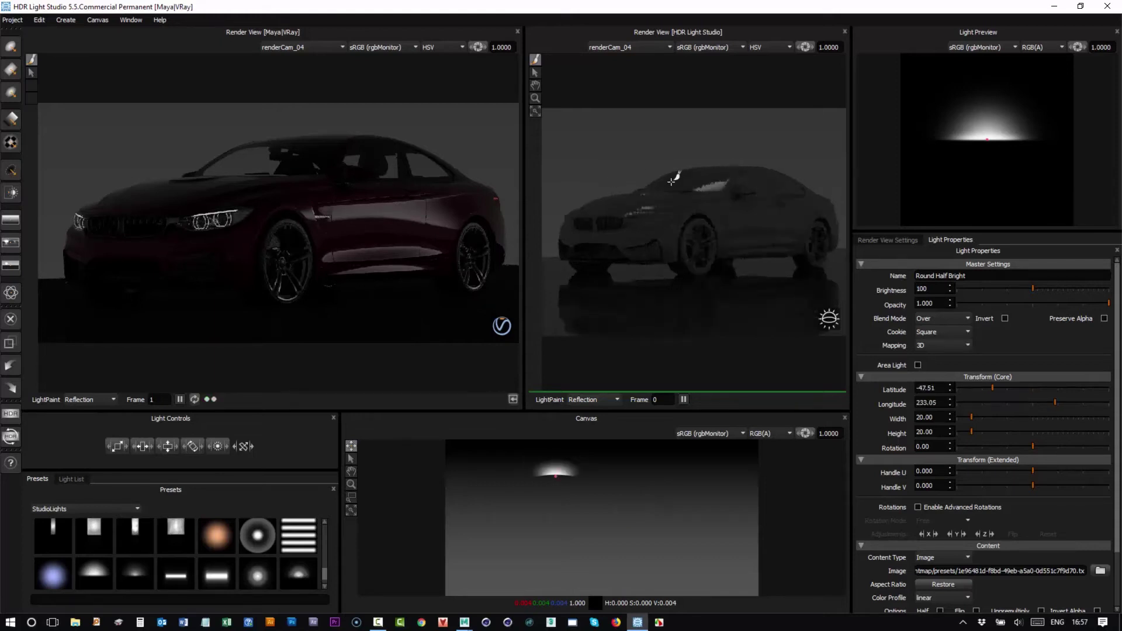
click(757, 178)
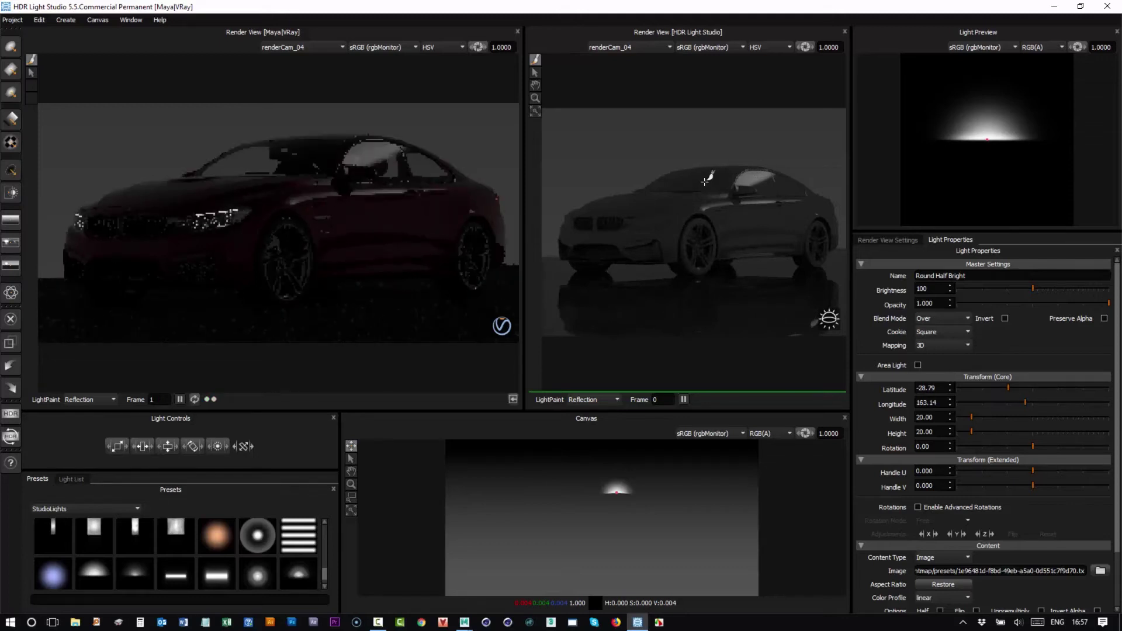
click(265, 158)
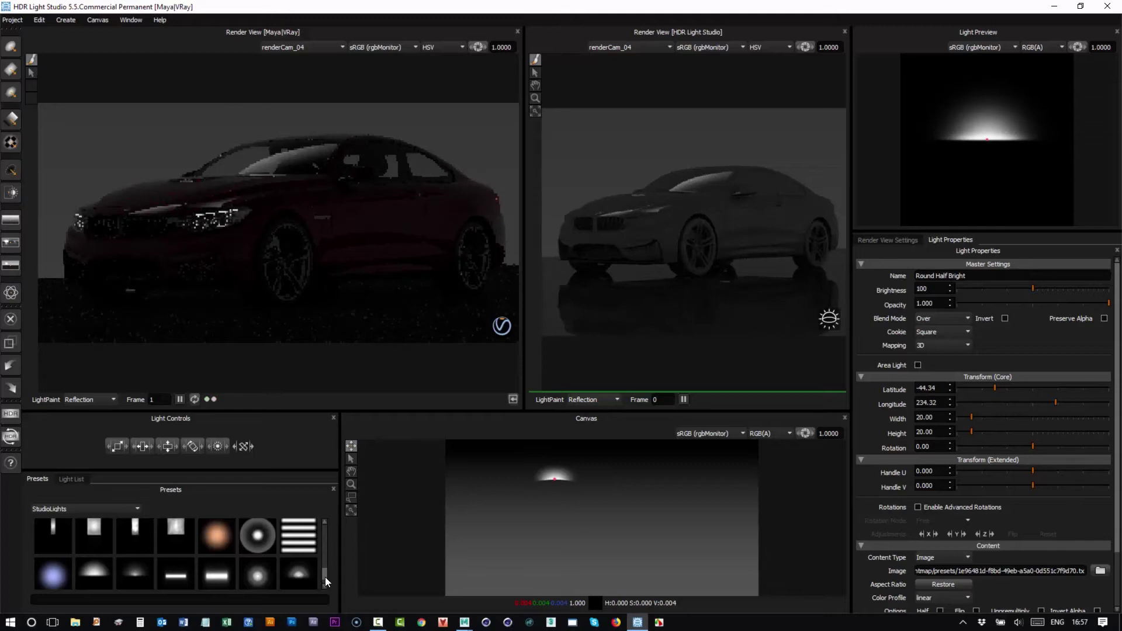
drag(325, 577, 329, 550)
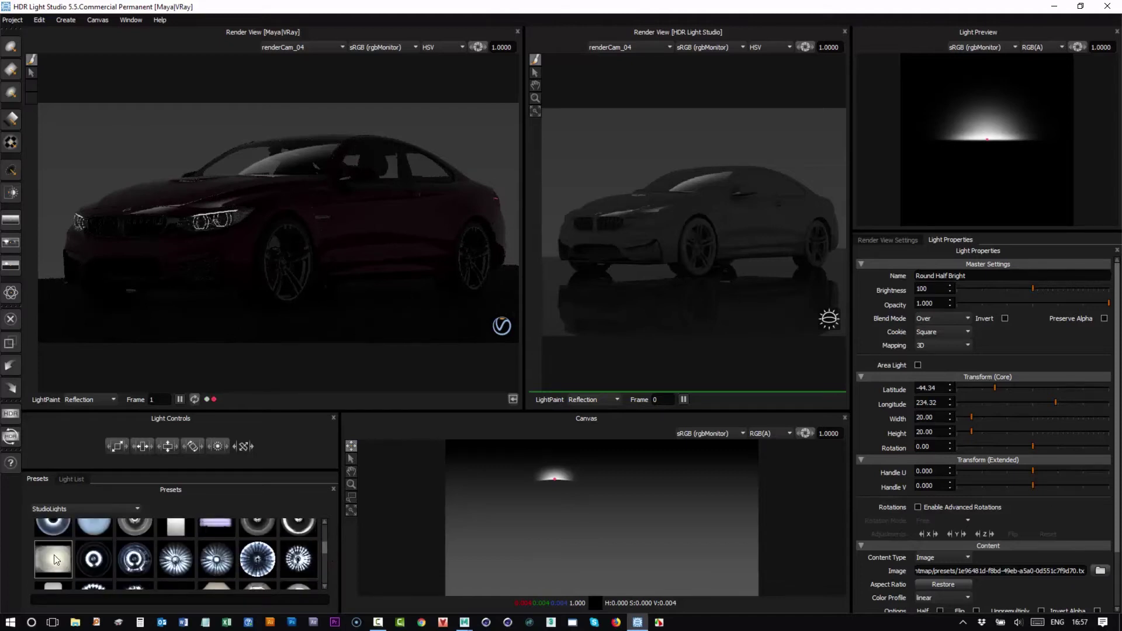
Step: Add a Medium Softbox Diffused light and place its reflection across the car's roof and hood
drag(56, 561, 281, 158)
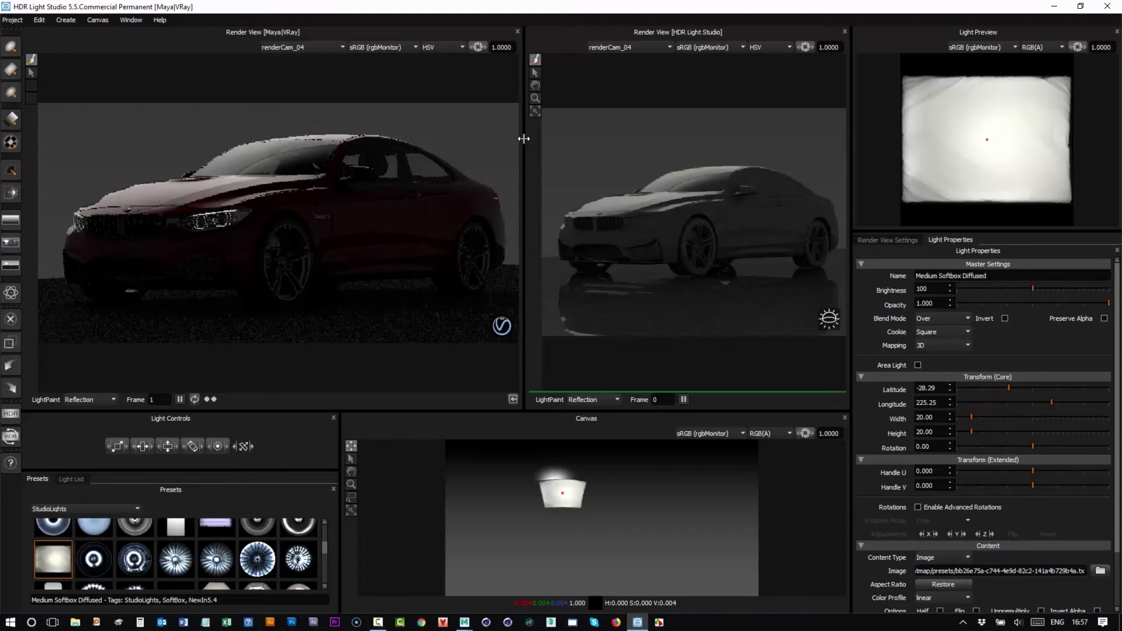
drag(525, 138, 399, 141)
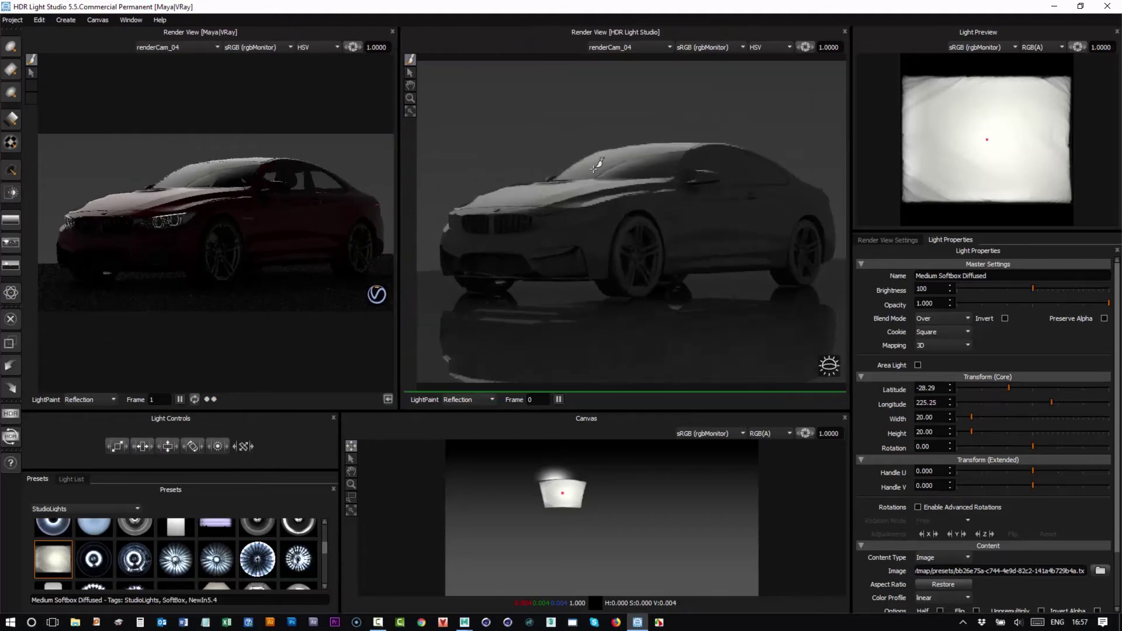
drag(718, 207, 617, 159)
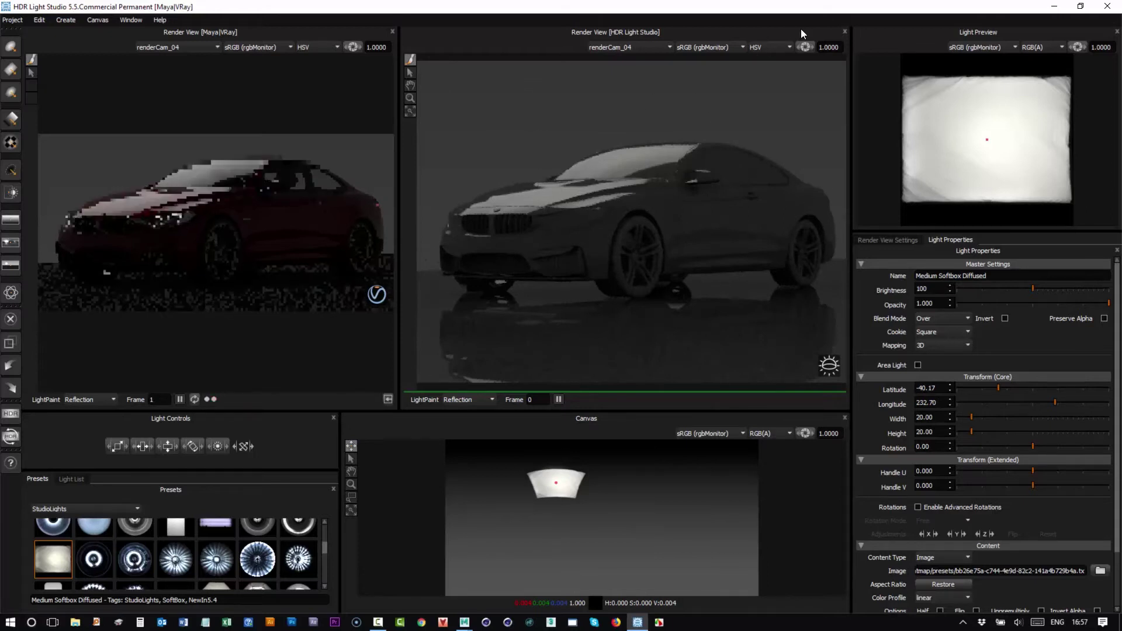
Step: Close the HDR render view and nudge the softbox reflection onto the windshield
click(845, 32)
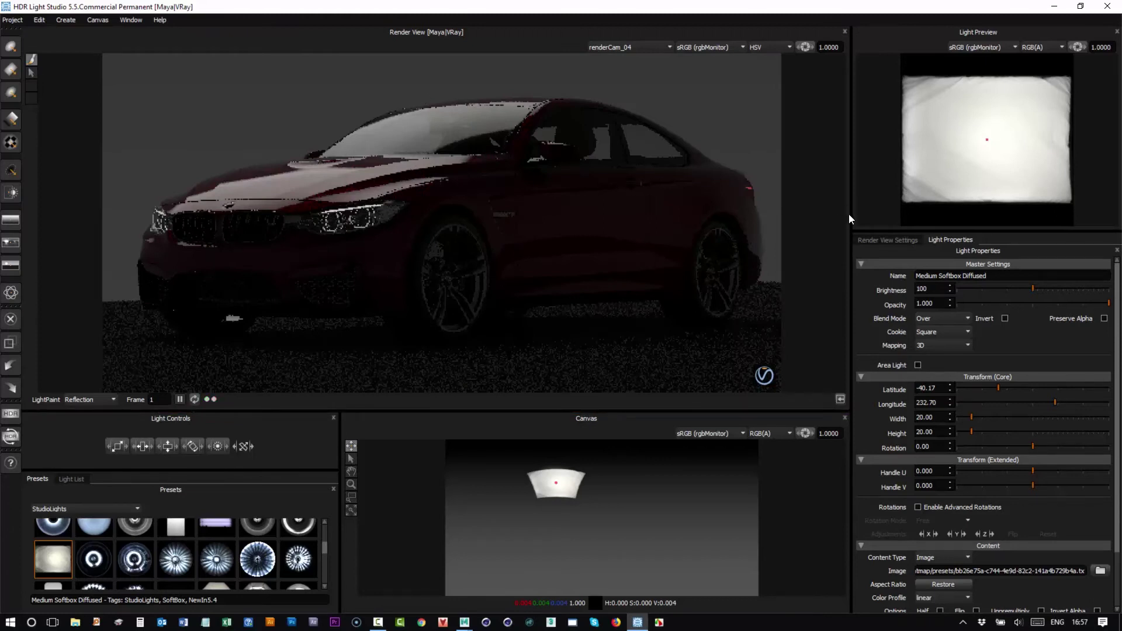
drag(852, 215, 778, 217)
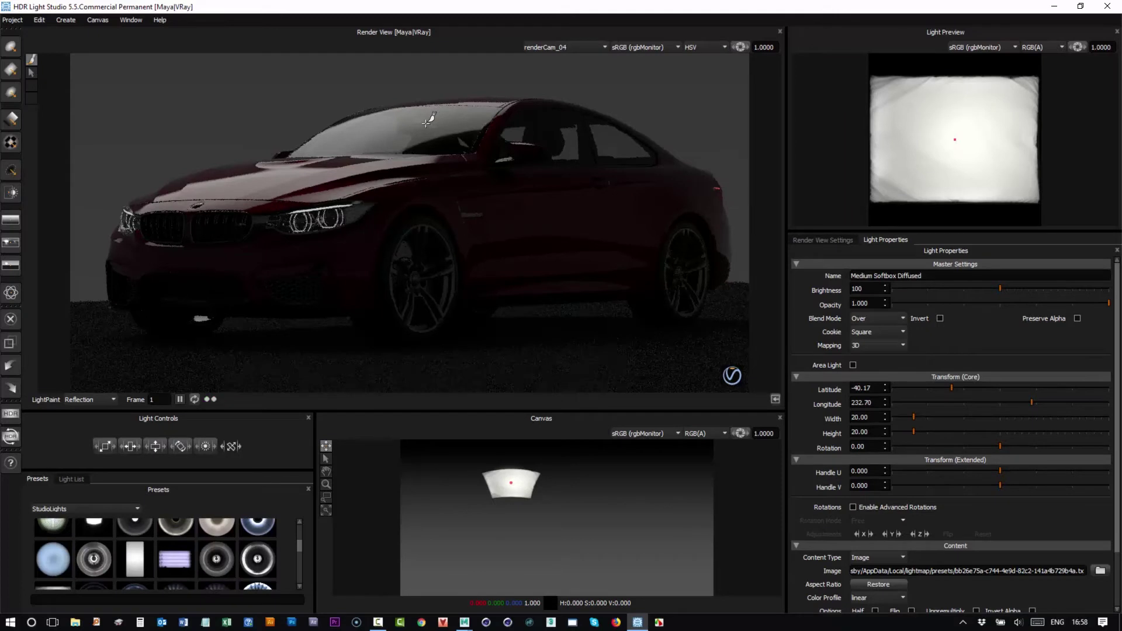
click(429, 119)
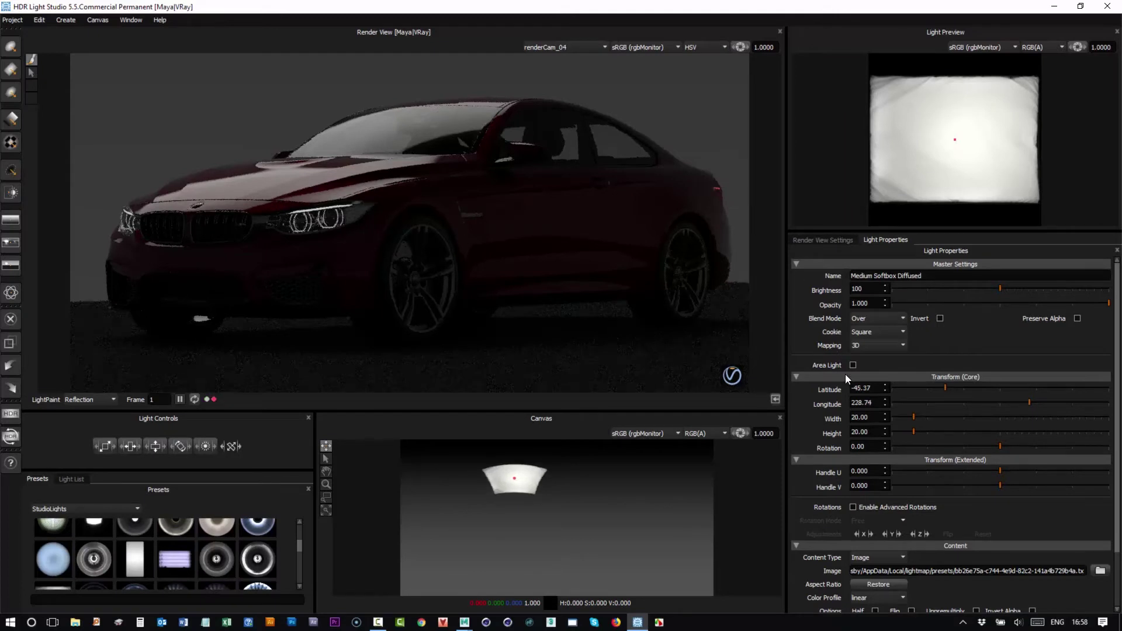
Step: Set the softbox rotation mode to H-Lock and scale it to 35 wide and high
click(853, 508)
click(868, 521)
click(864, 533)
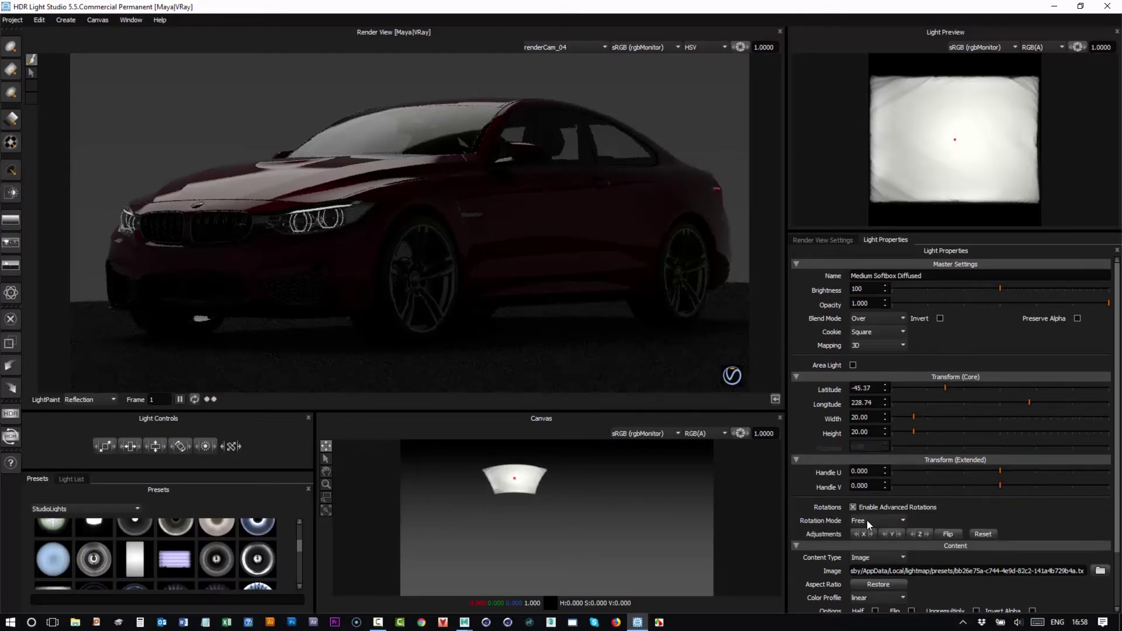
click(868, 523)
click(864, 548)
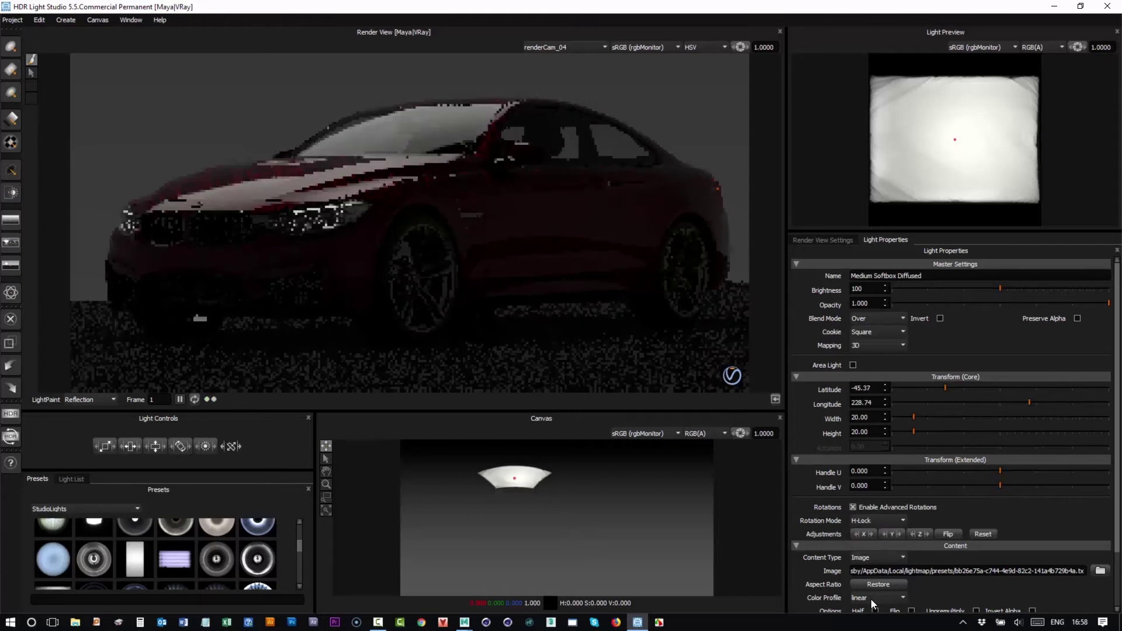
scroll(1118, 545, down, 3)
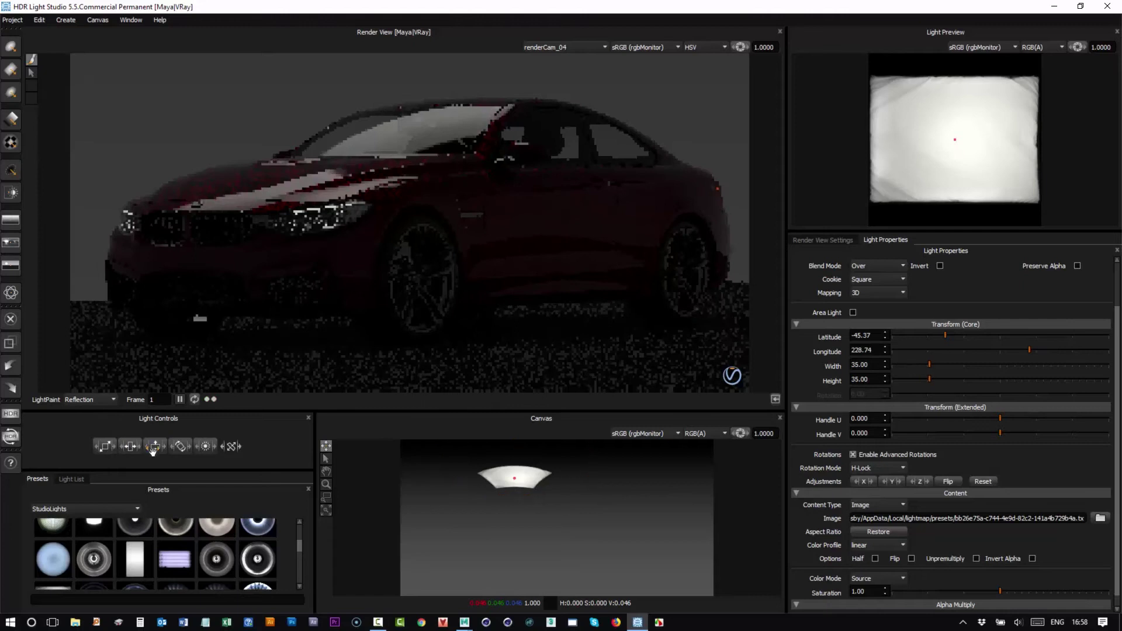
drag(153, 447, 153, 449)
Step: Select the Medium Softbox Diffused light, then return to the StudioLights presets showing 2k Mole Blurred
click(71, 479)
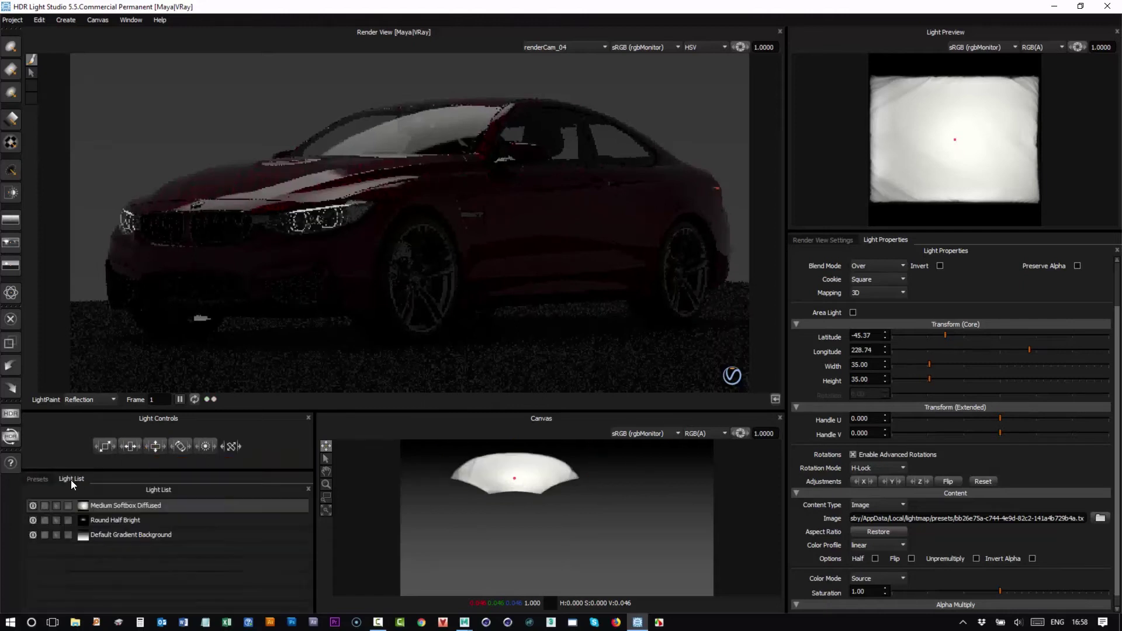
click(224, 510)
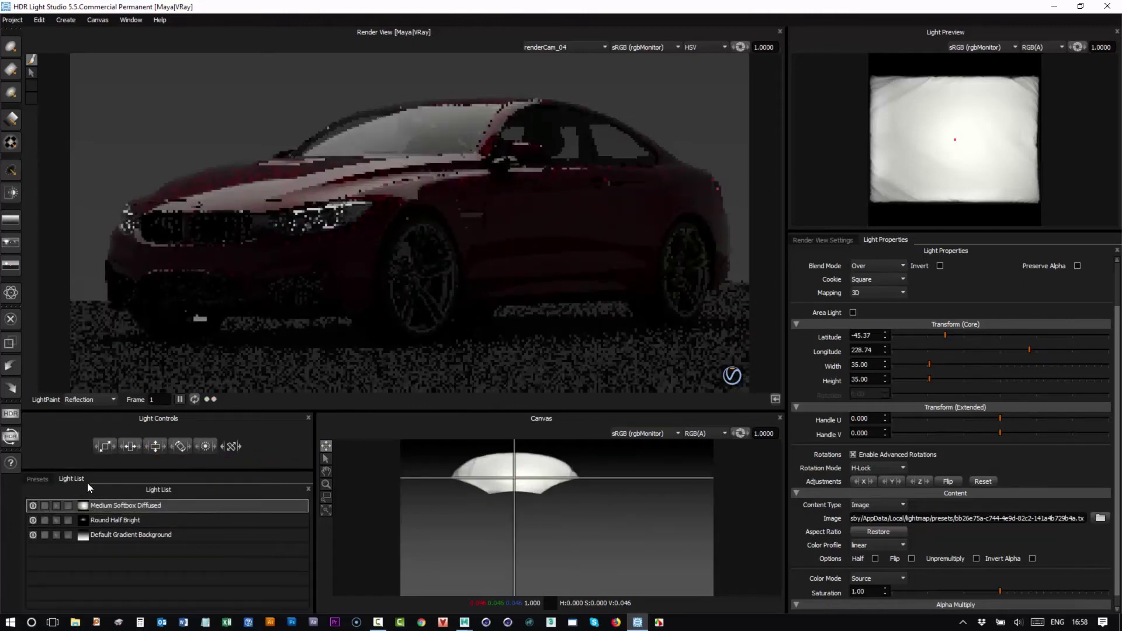
click(35, 480)
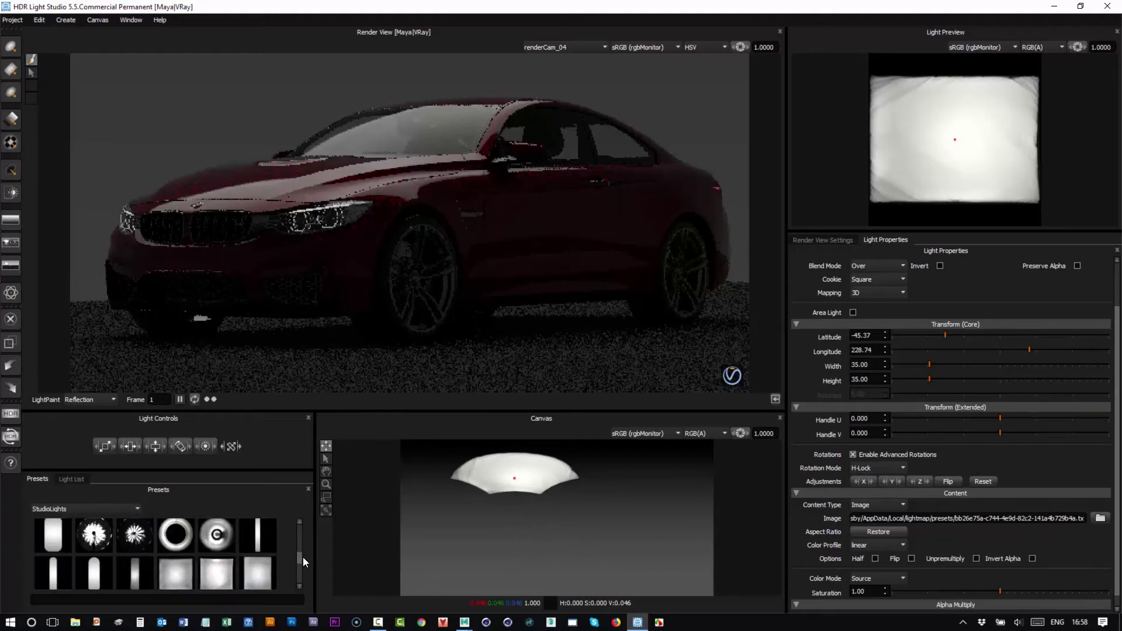
drag(303, 557, 304, 567)
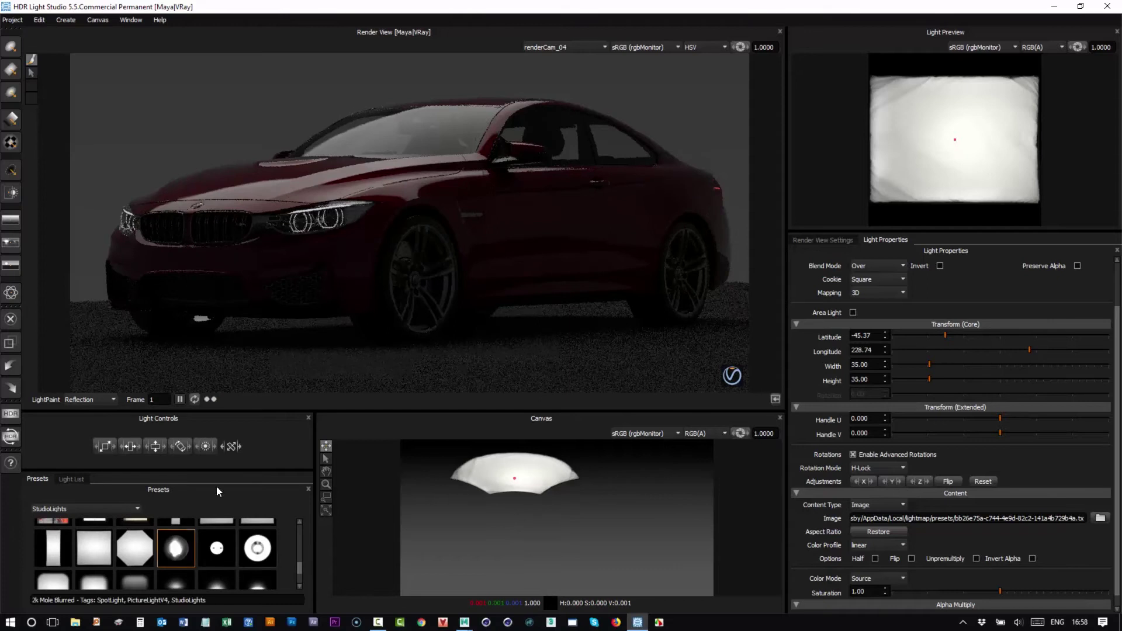
Step: Paint the 2k Mole Blurred spotlight onto the car's side window and shrink it to 7.5
drag(479, 138, 538, 157)
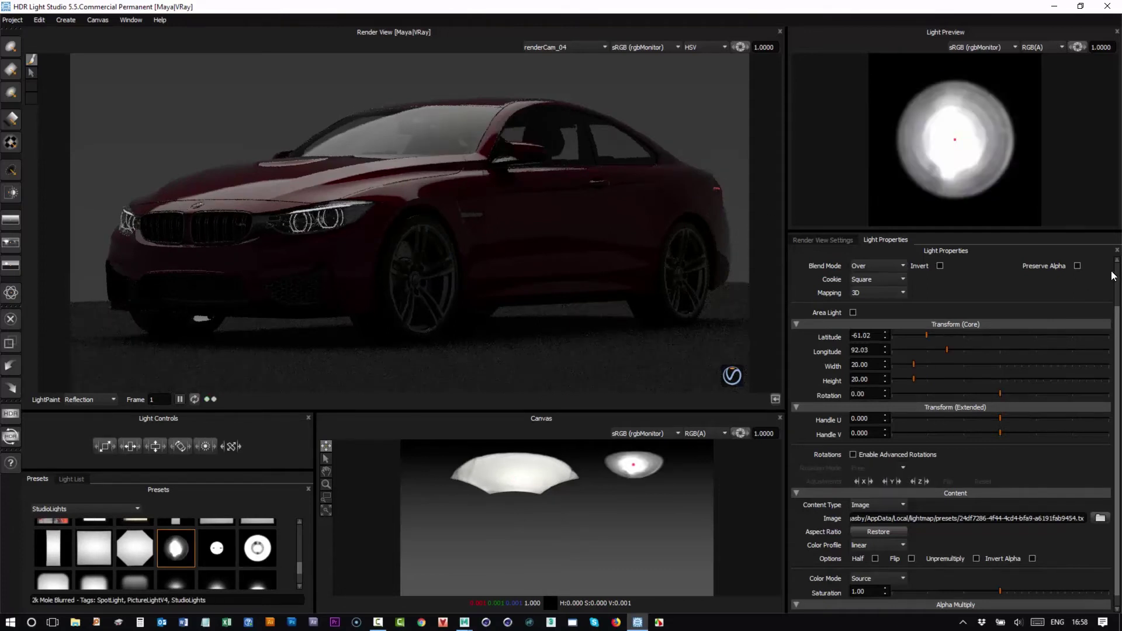
scroll(1118, 273, up, 2)
drag(104, 448, 62, 449)
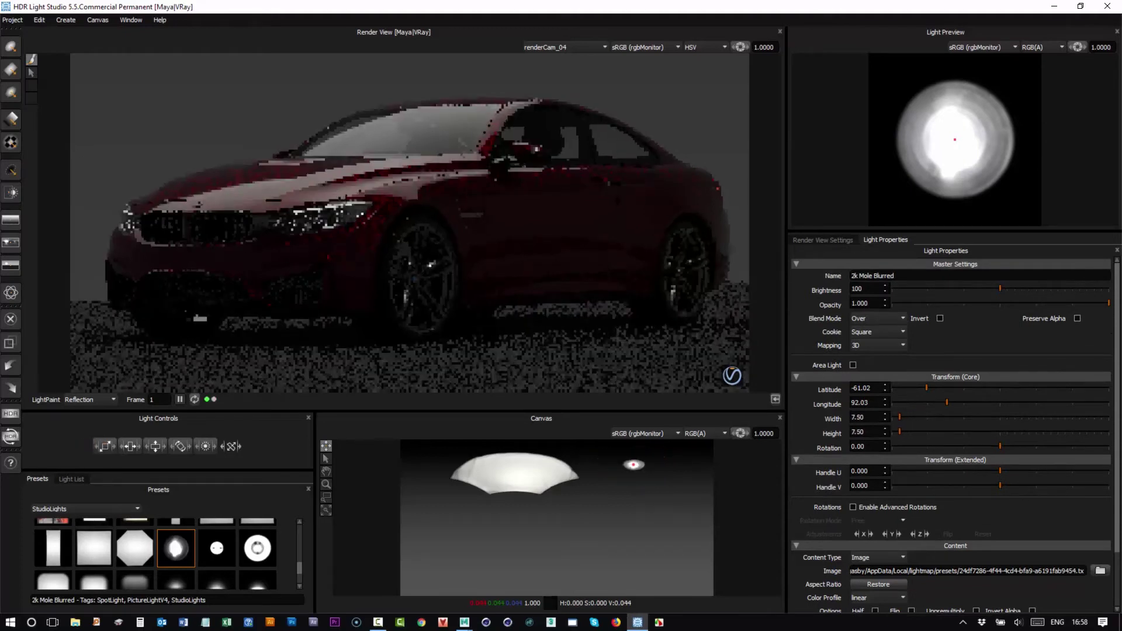
Step: Raise the spotlight's brightness to 10000
click(1107, 289)
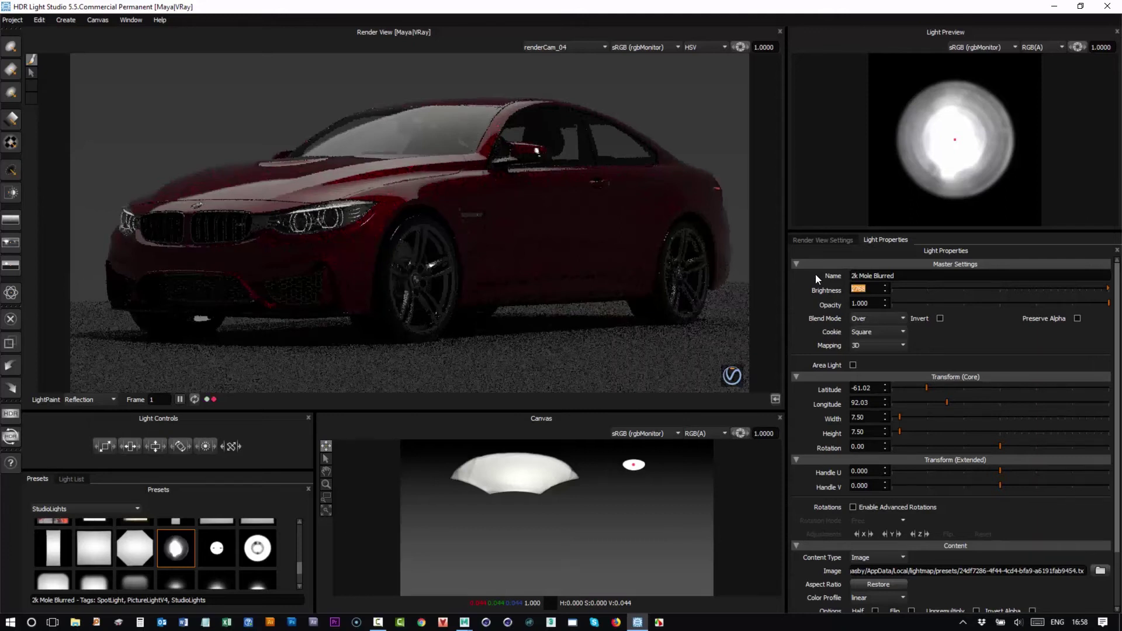
text(10000)
key(Return)
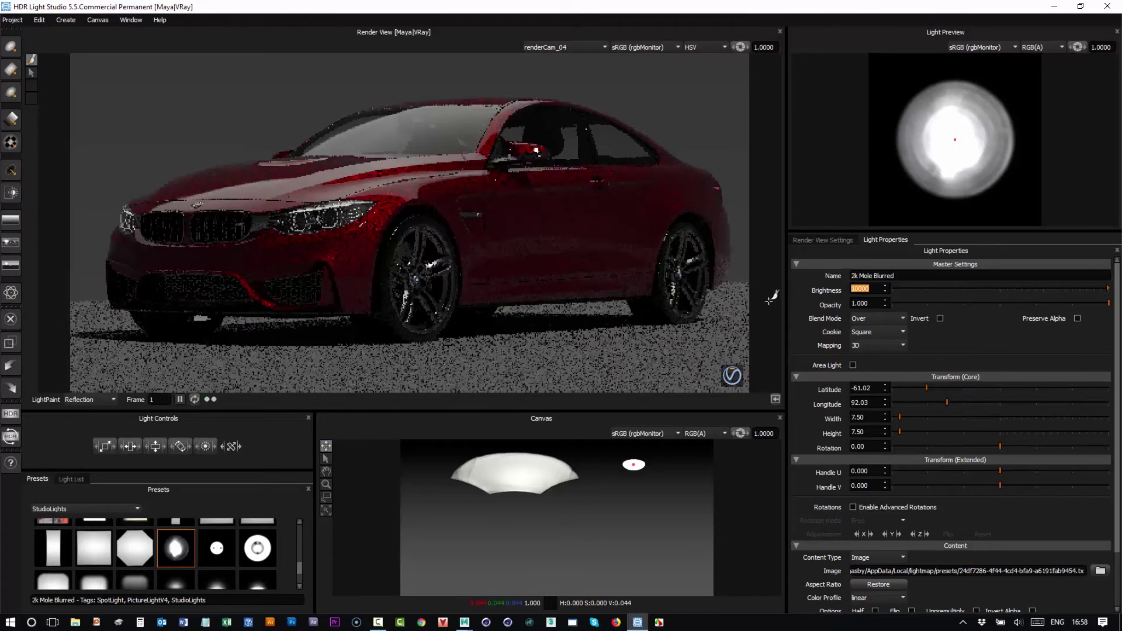
Step: Add a Round Light reflecting on the car's bonnet, flattened to 18 by 9
click(76, 478)
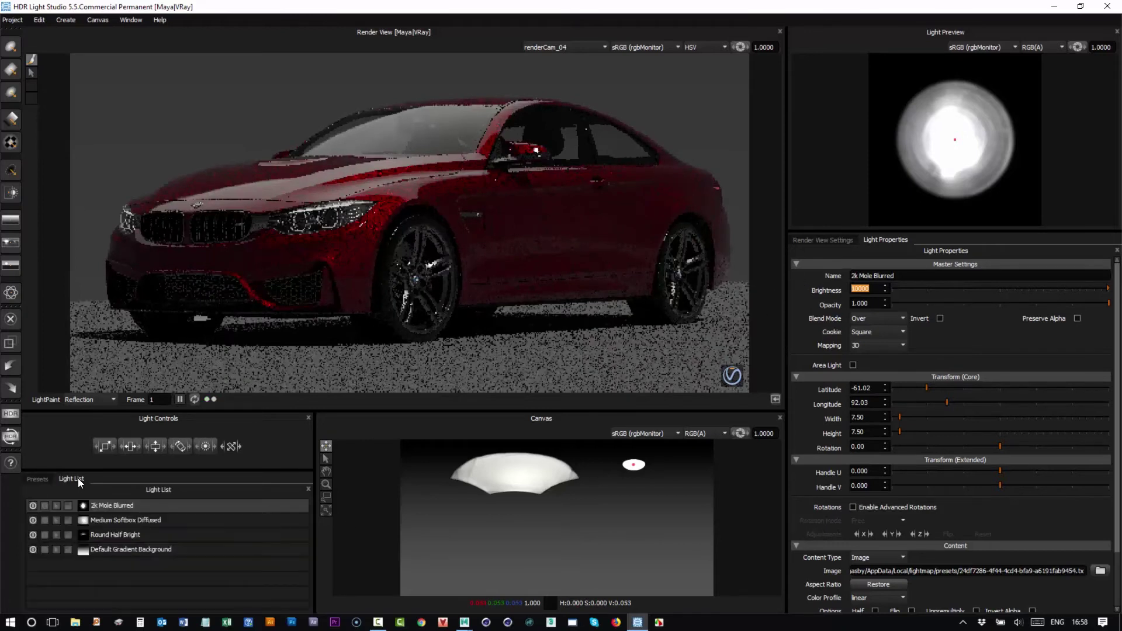
click(37, 479)
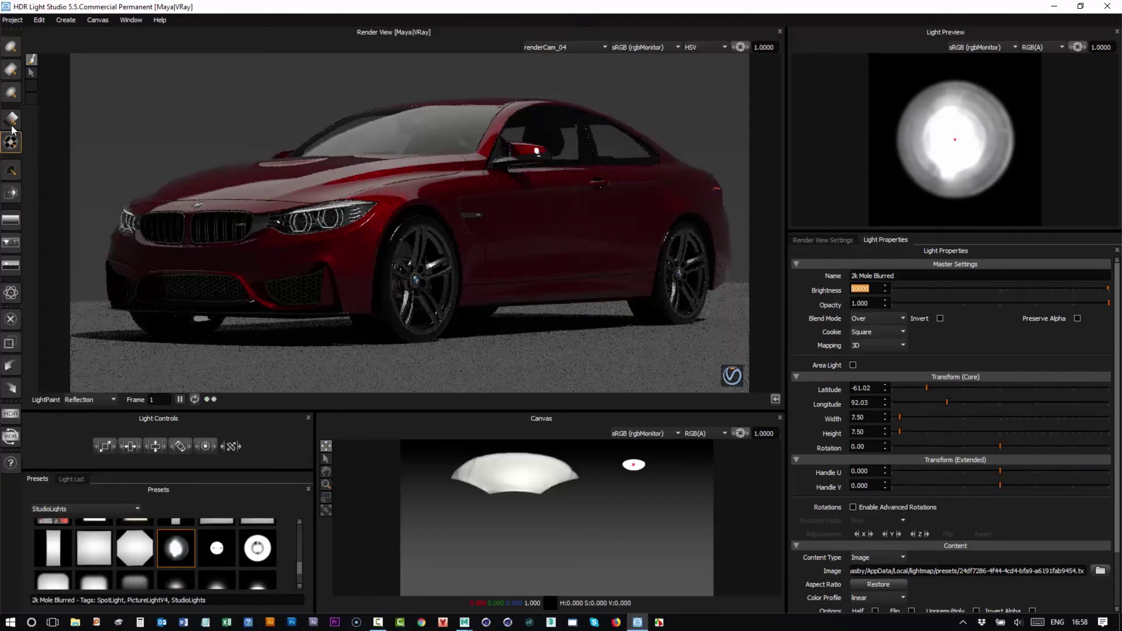
click(11, 48)
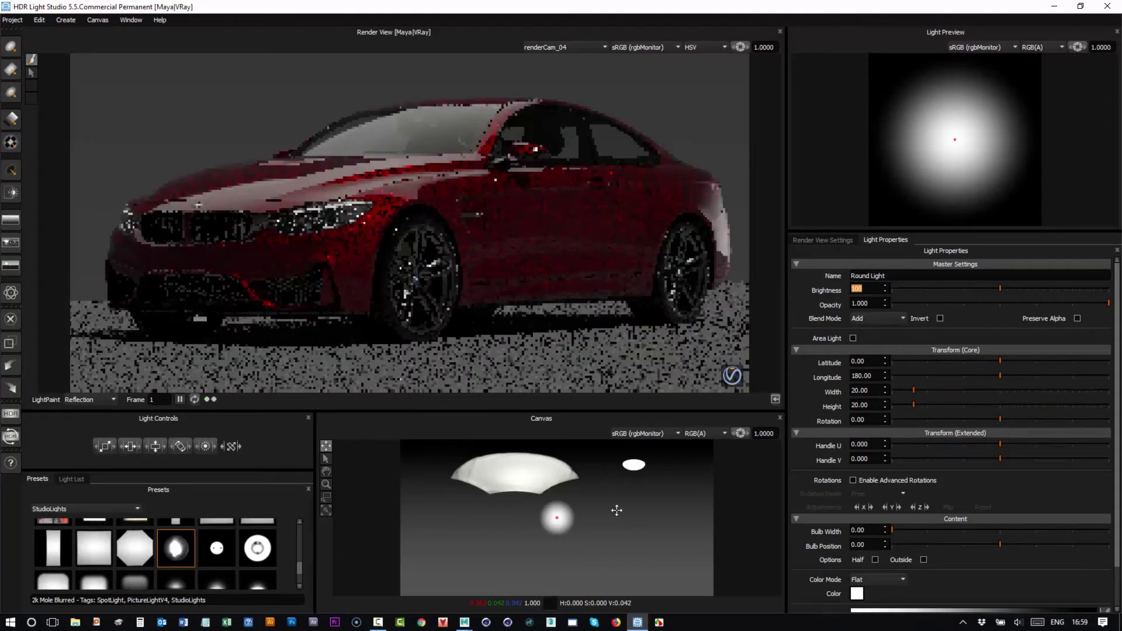
click(190, 177)
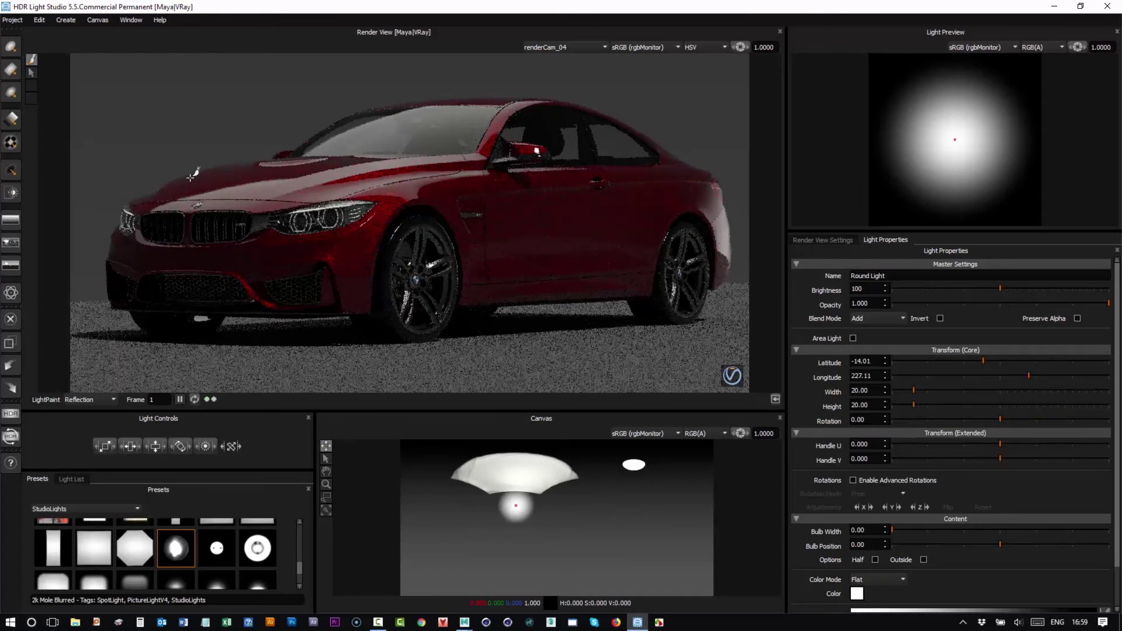
drag(105, 448, 152, 448)
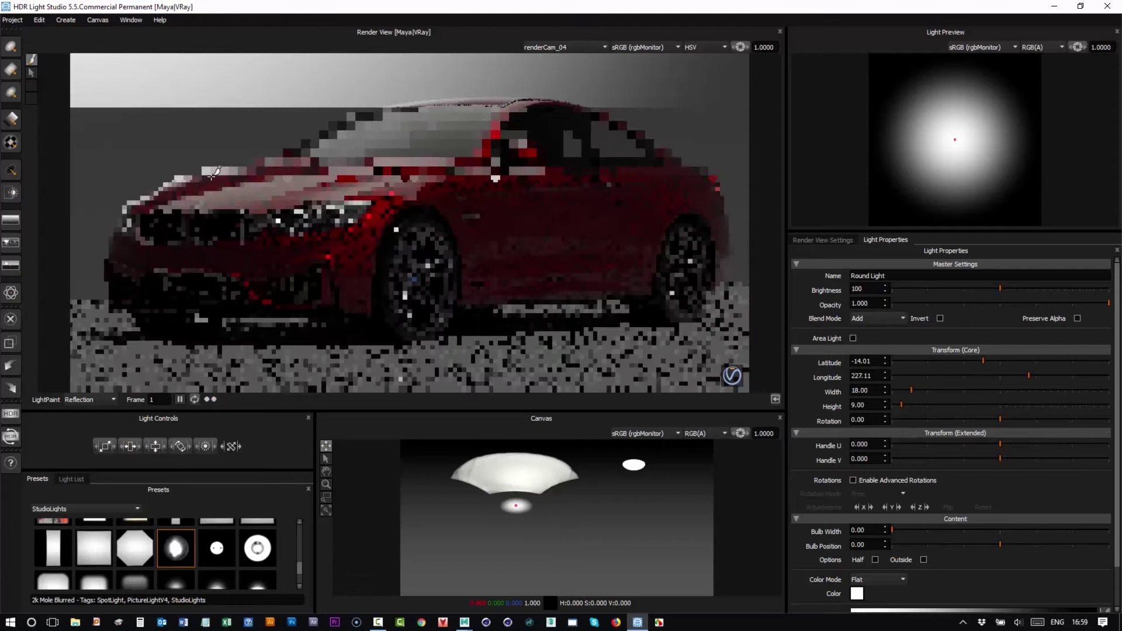
click(211, 176)
Step: Dim the round light to brightness 35 and show the Light List
click(938, 290)
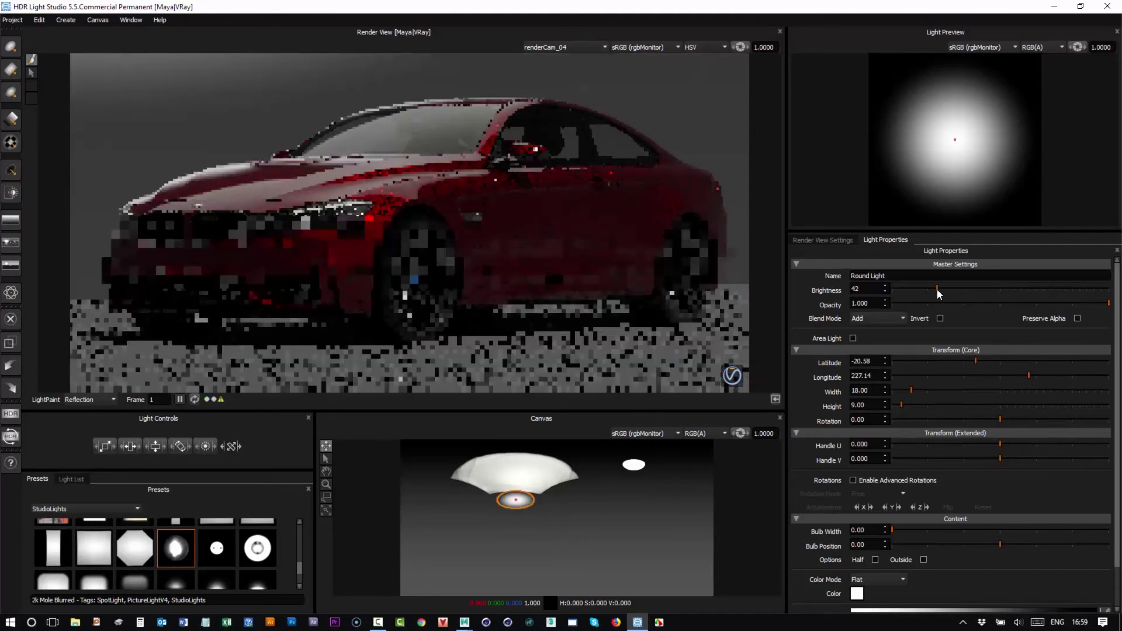
drag(934, 290, 930, 290)
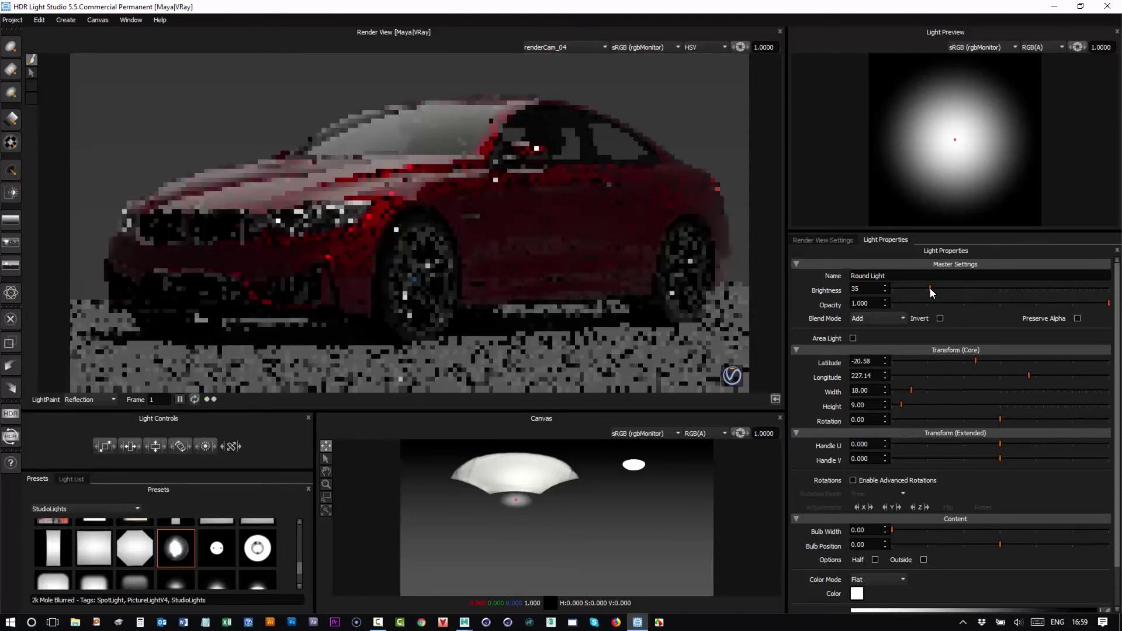
click(77, 479)
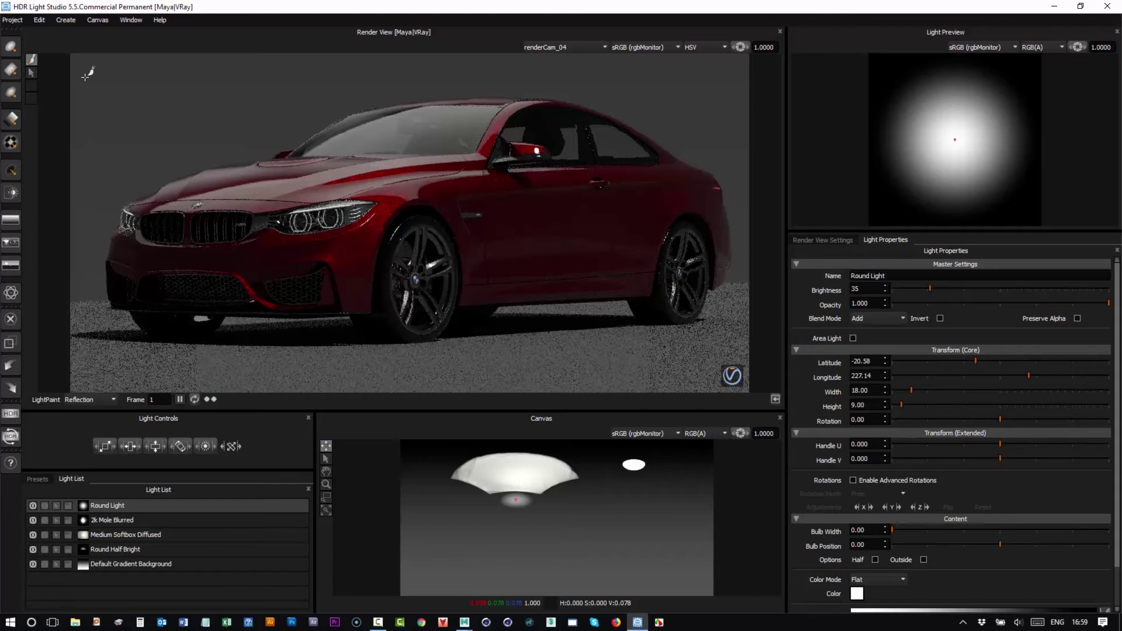
Step: Add a second Round Light in Rim mode on the car's edge, adjusting its size and brightness
click(10, 49)
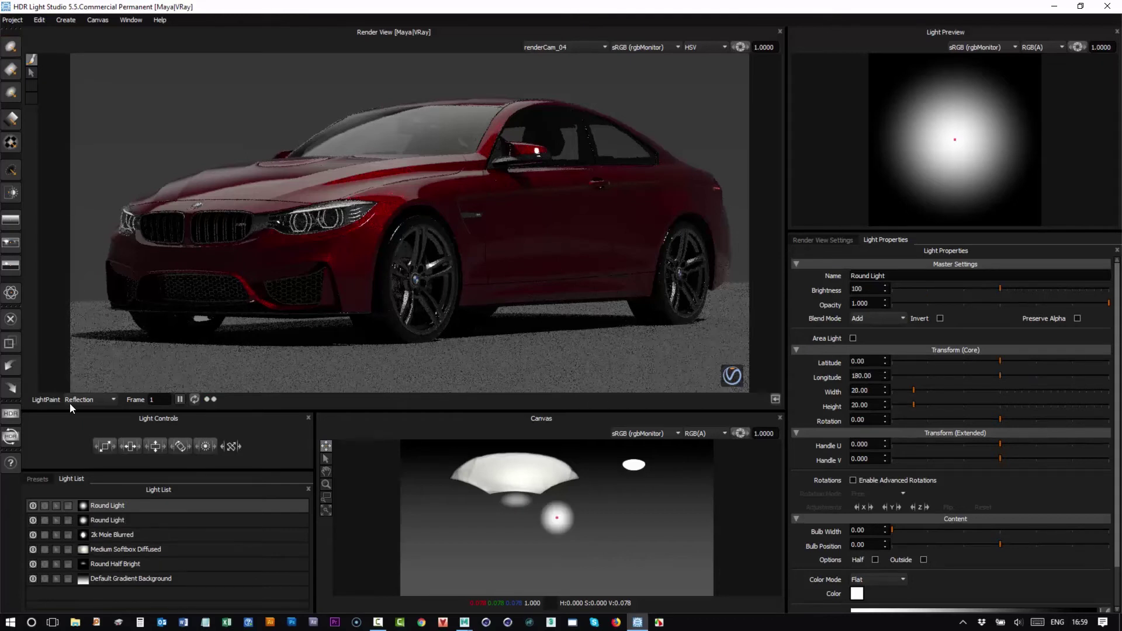
click(87, 400)
click(88, 427)
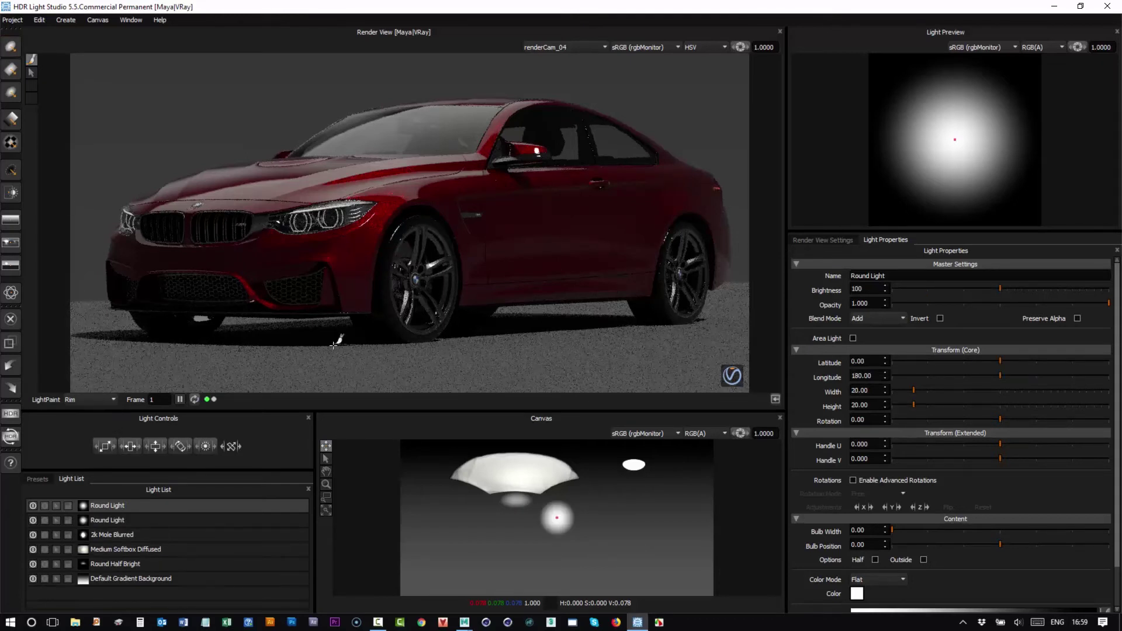
click(463, 227)
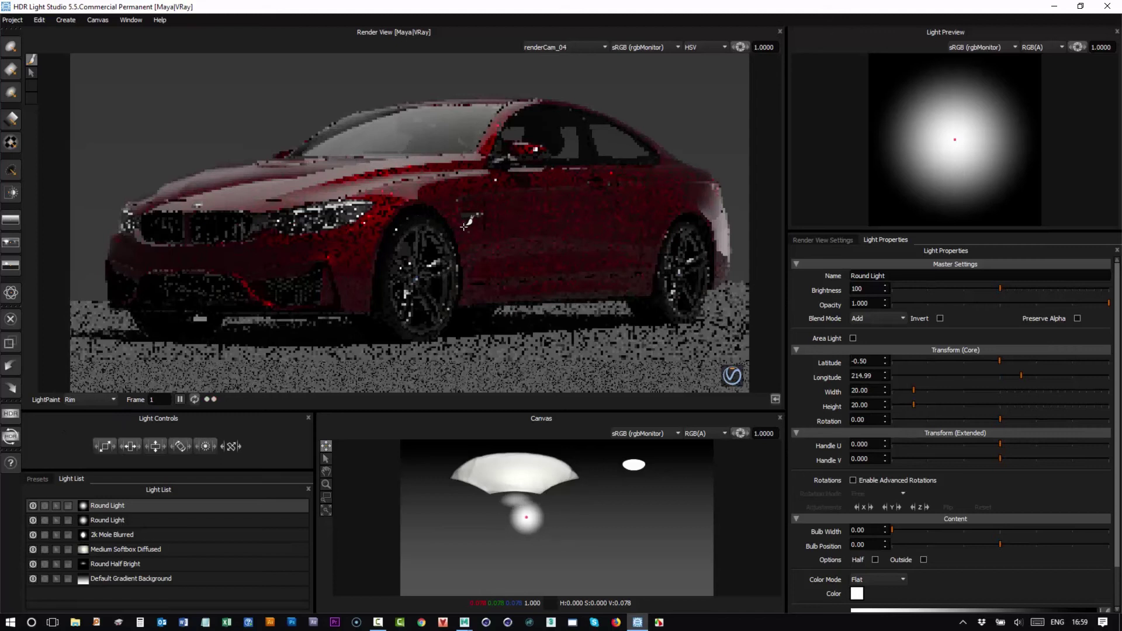
drag(106, 450, 149, 447)
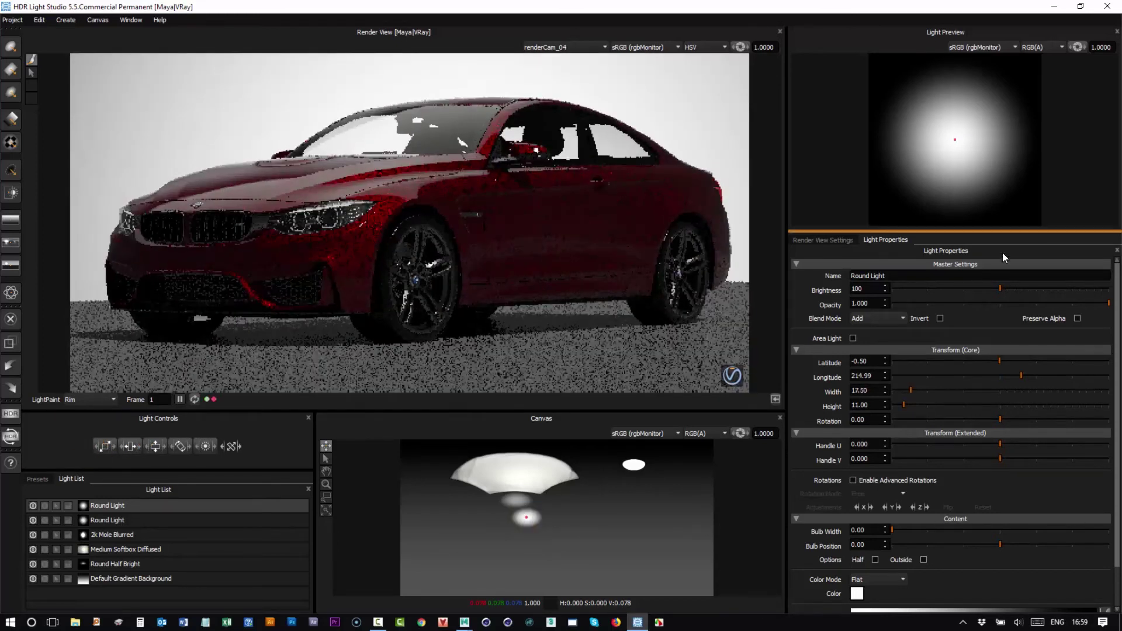
drag(1001, 288, 809, 280)
Step: Darken the gradient background to 0 and resize the rim light to 10 by 6.29
click(166, 582)
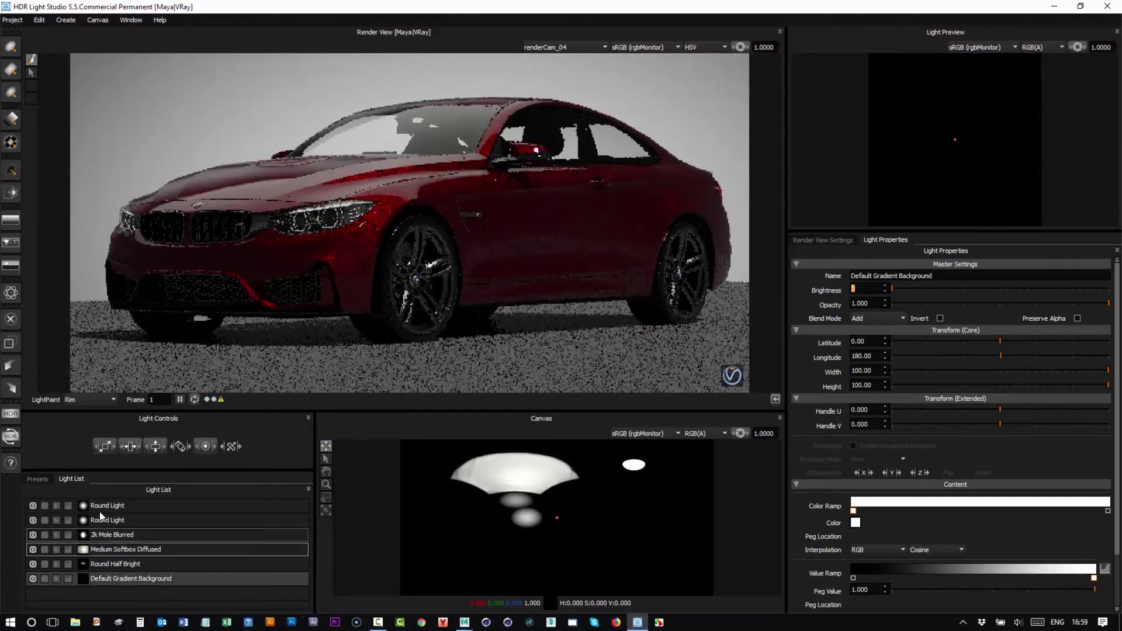
click(99, 506)
drag(98, 450, 91, 454)
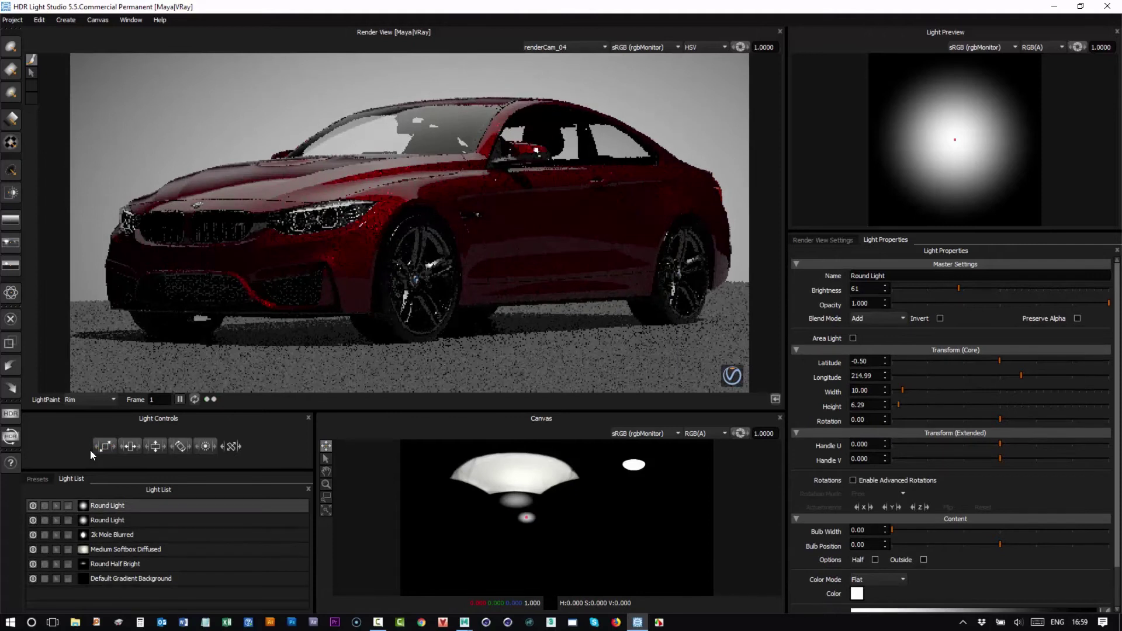
Step: Tighten the rim light's falloff in its Opacity Ramp
scroll(1118, 560, down, 1)
click(1105, 567)
click(654, 187)
click(666, 431)
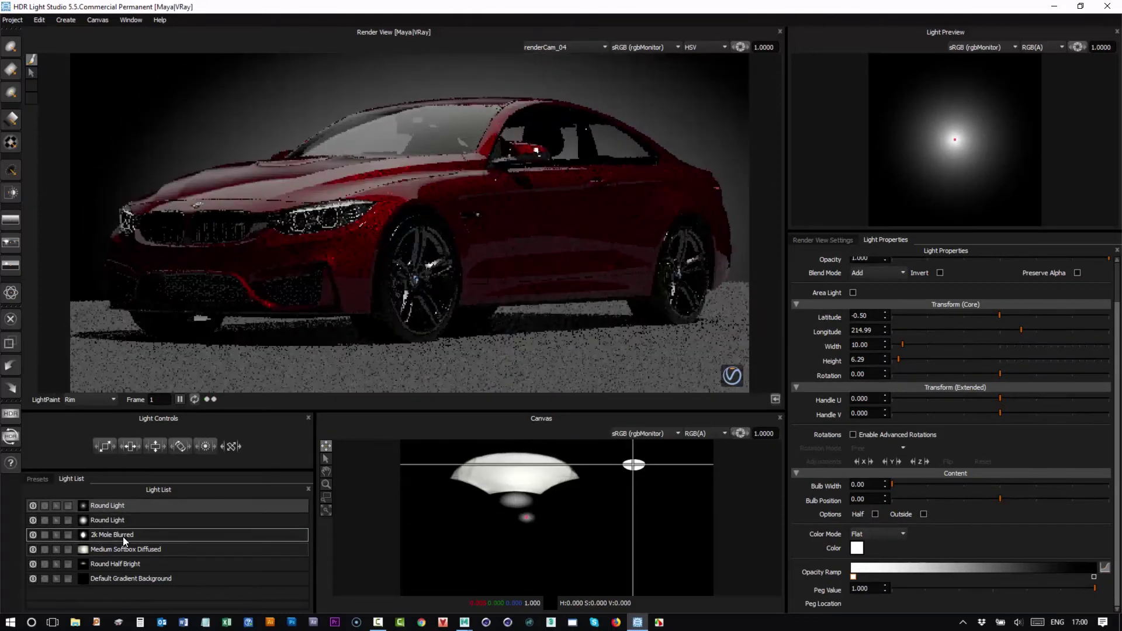
Step: Duplicate the 2k Mole Blurred light and place the copy along the car's rear roofline
click(126, 537)
key(ctrl+d)
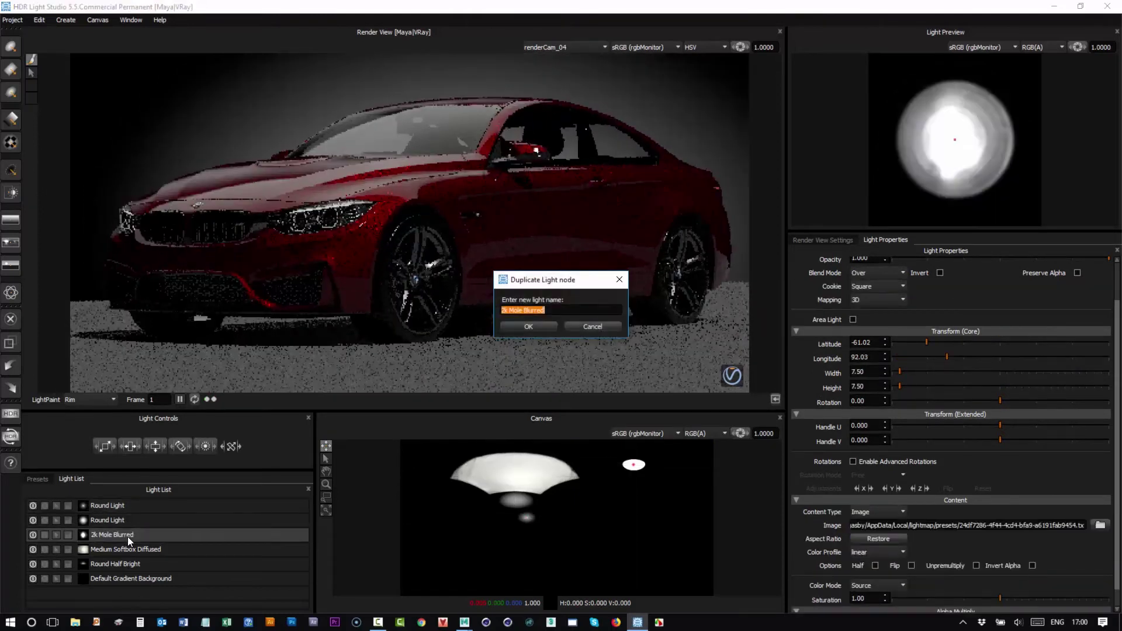
key(Return)
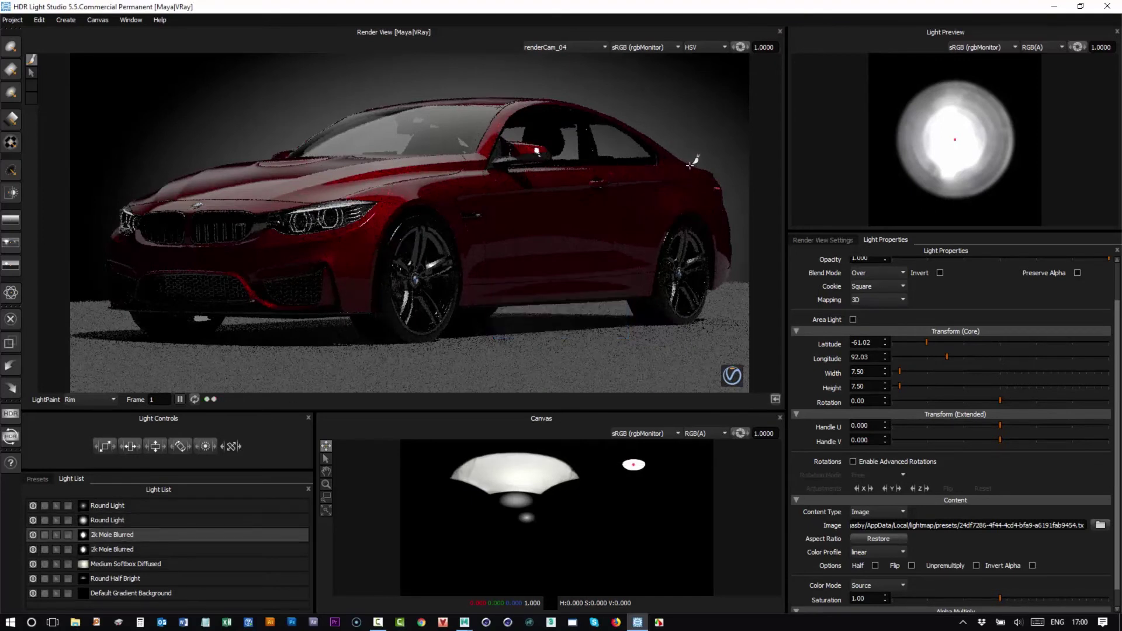
click(689, 136)
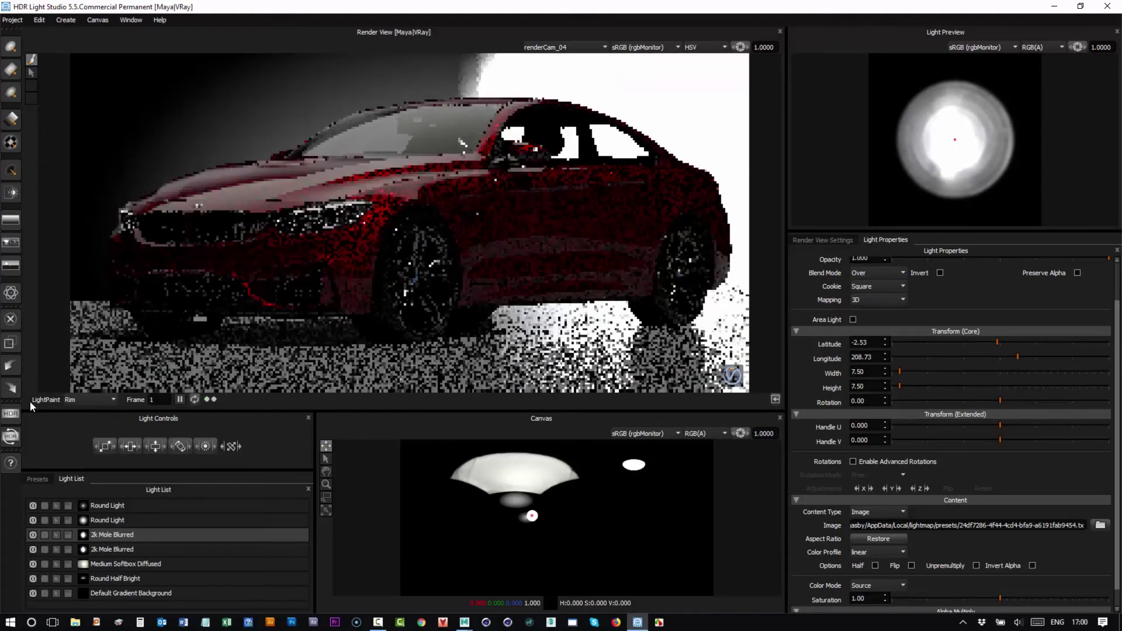
click(82, 399)
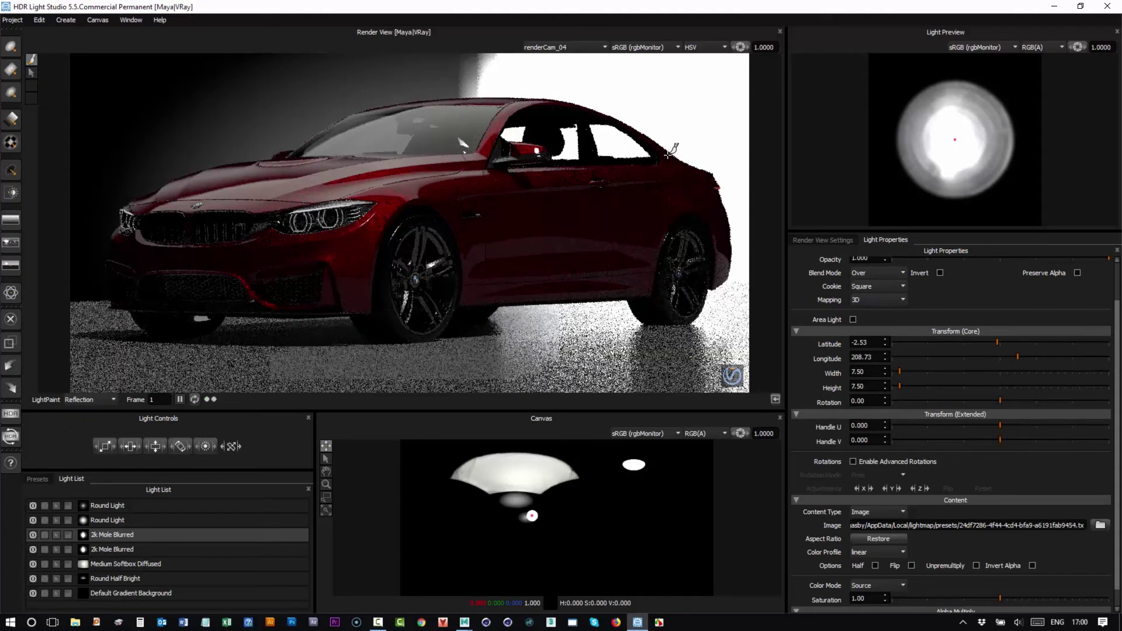
click(670, 155)
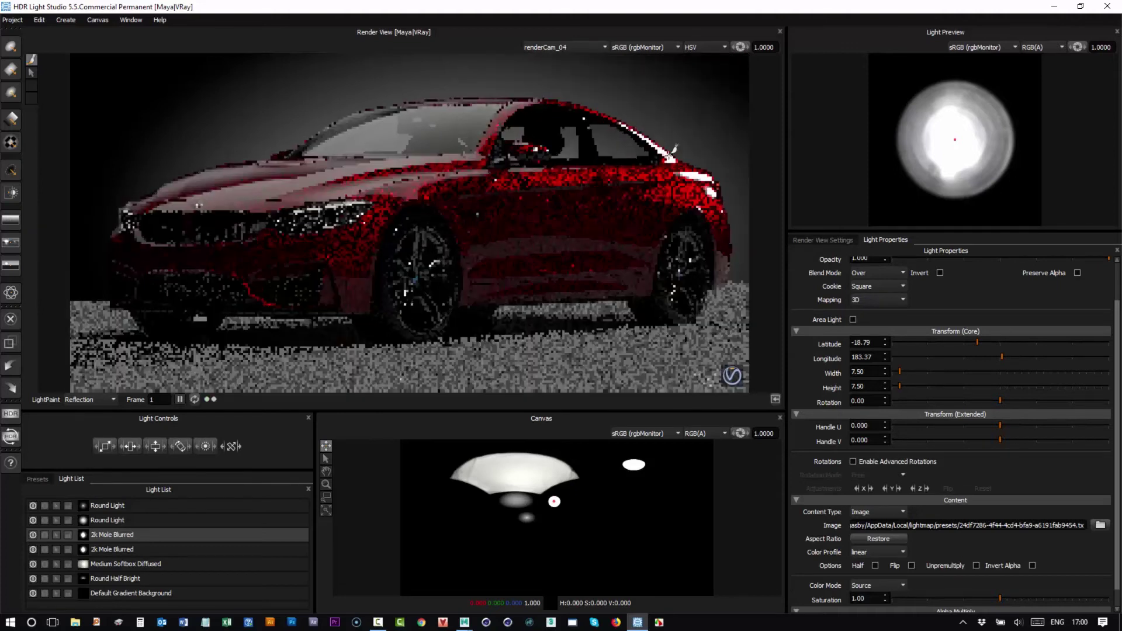
scroll(1118, 271, up, 2)
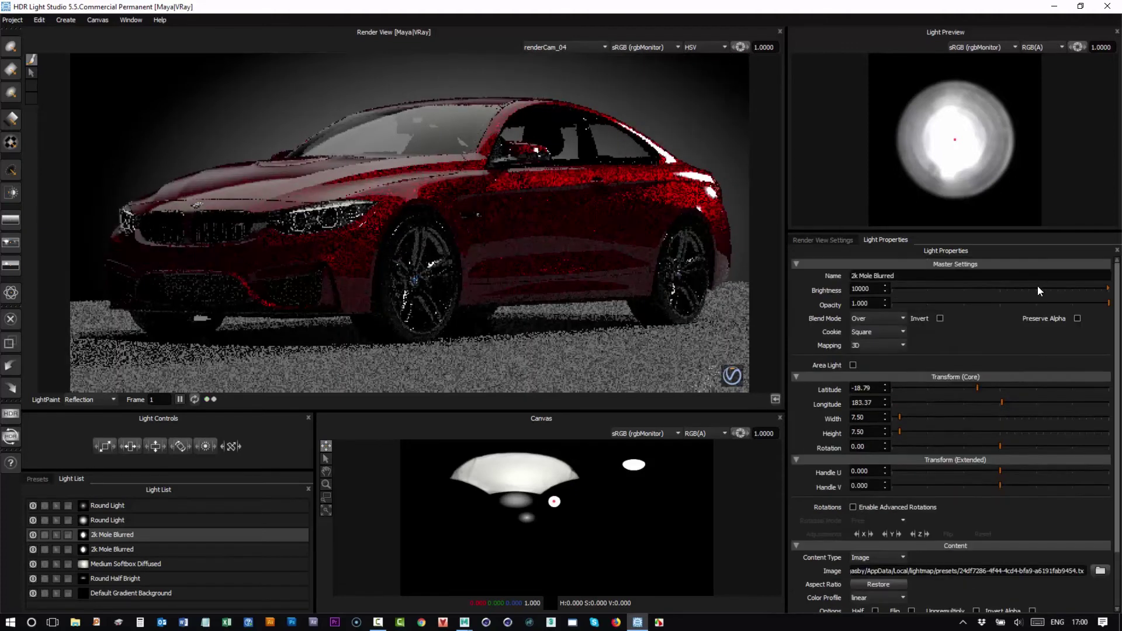
Step: Make a third 2k Mole Blurred copy and move it to latitude -41.53, longitude 259.20
click(40, 20)
click(60, 63)
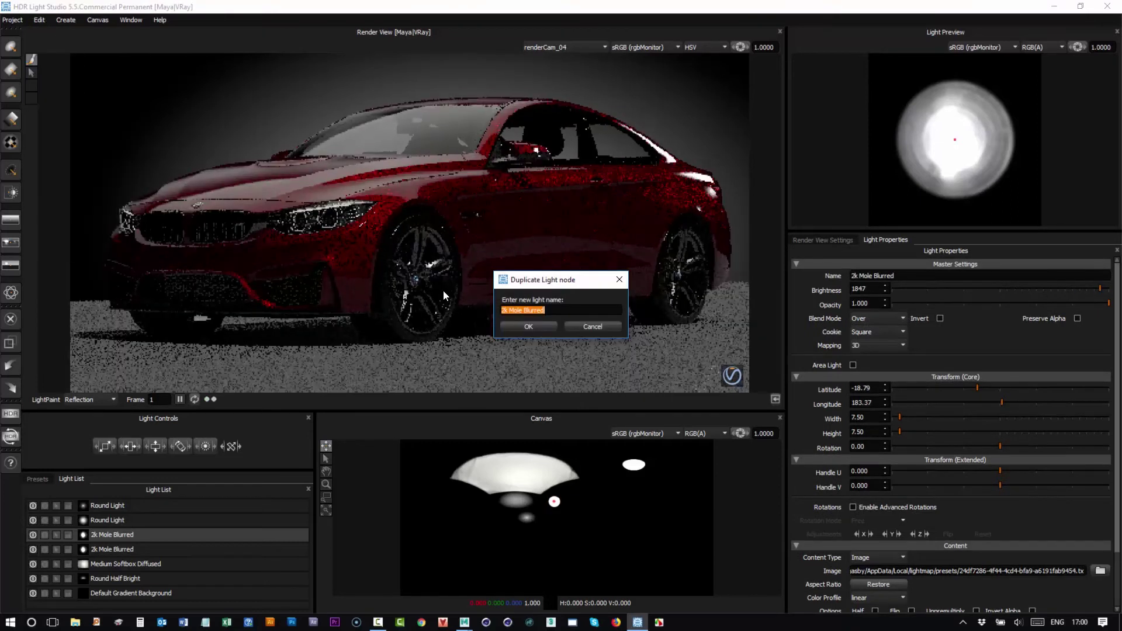
click(529, 327)
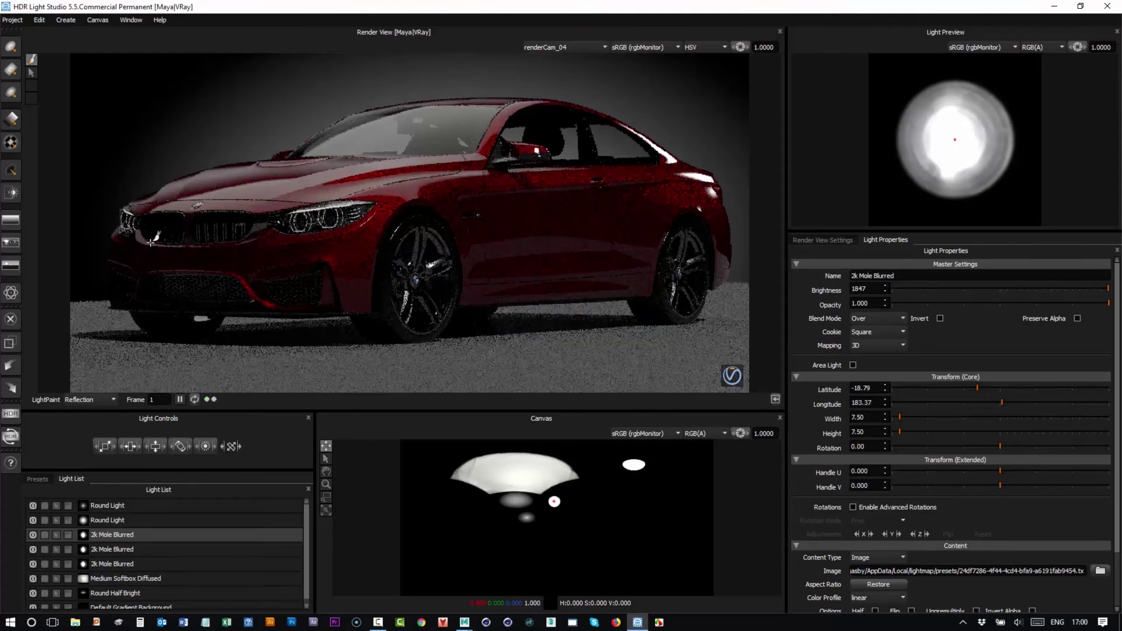
click(151, 242)
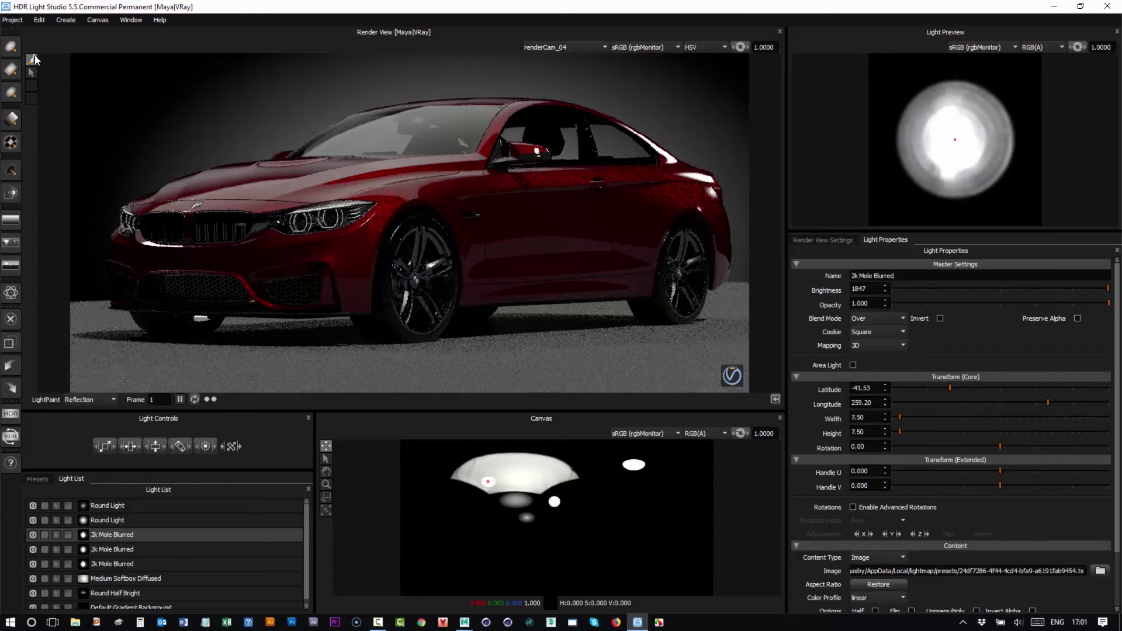
Step: Add a Round Light as an area light, place it on the car's flank, dolly 34.77
click(10, 46)
click(854, 339)
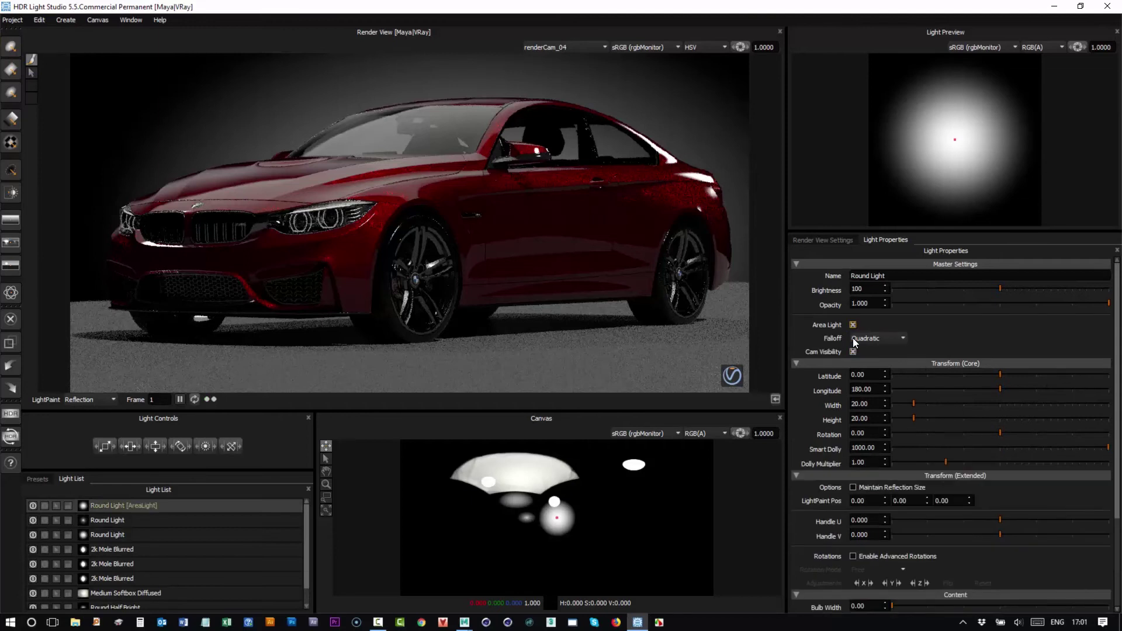
click(903, 448)
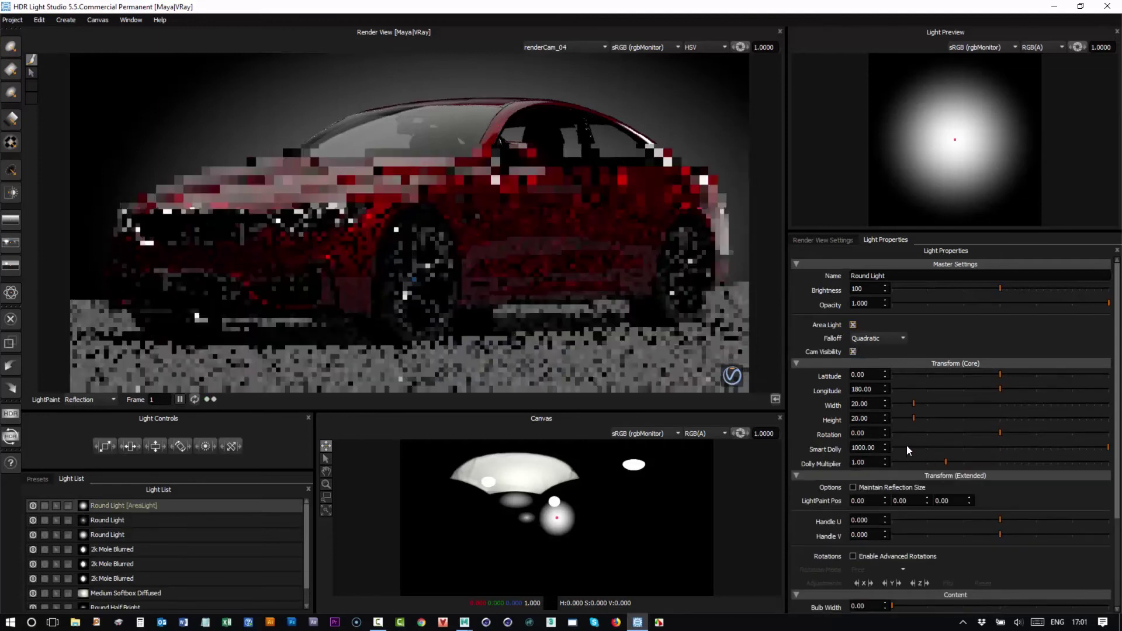
drag(904, 448, 900, 448)
click(562, 223)
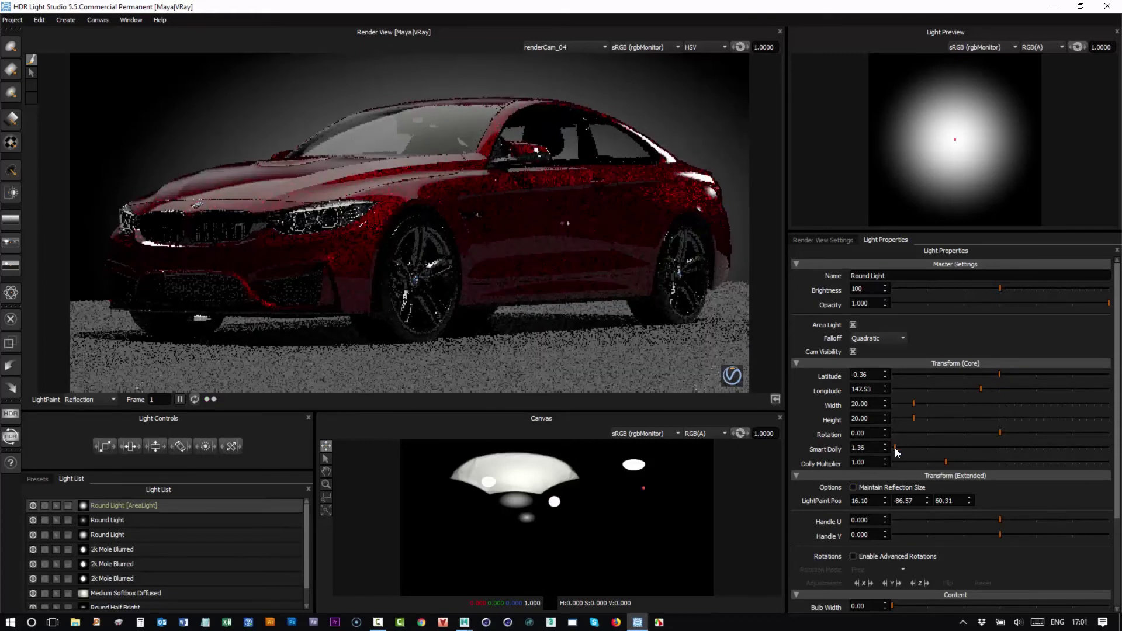
drag(895, 448, 1002, 448)
click(1005, 448)
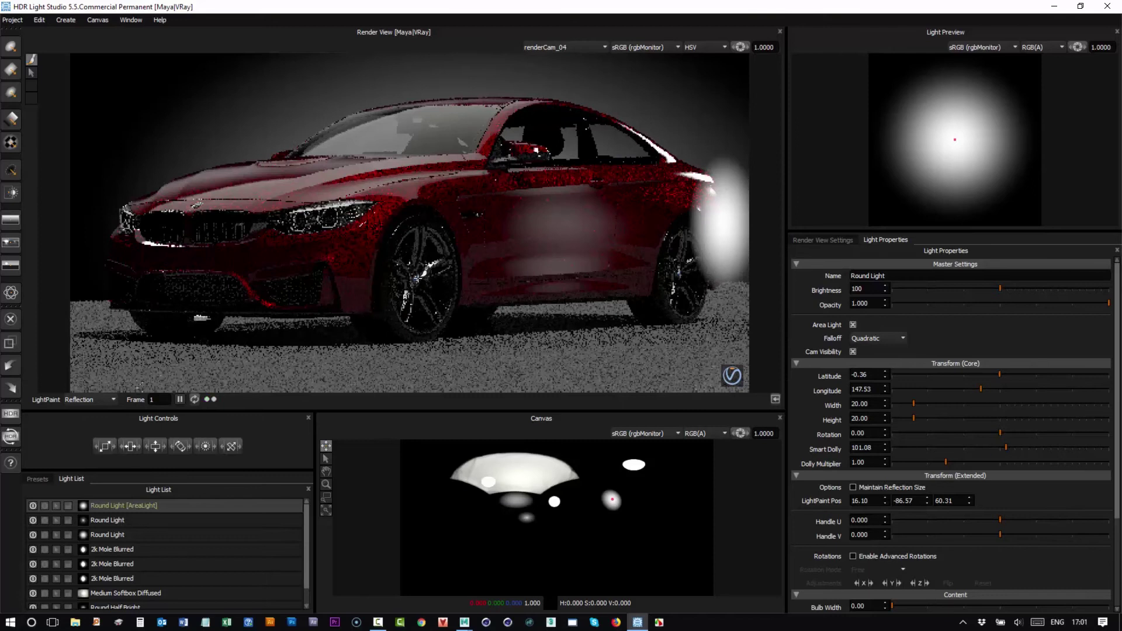
click(416, 279)
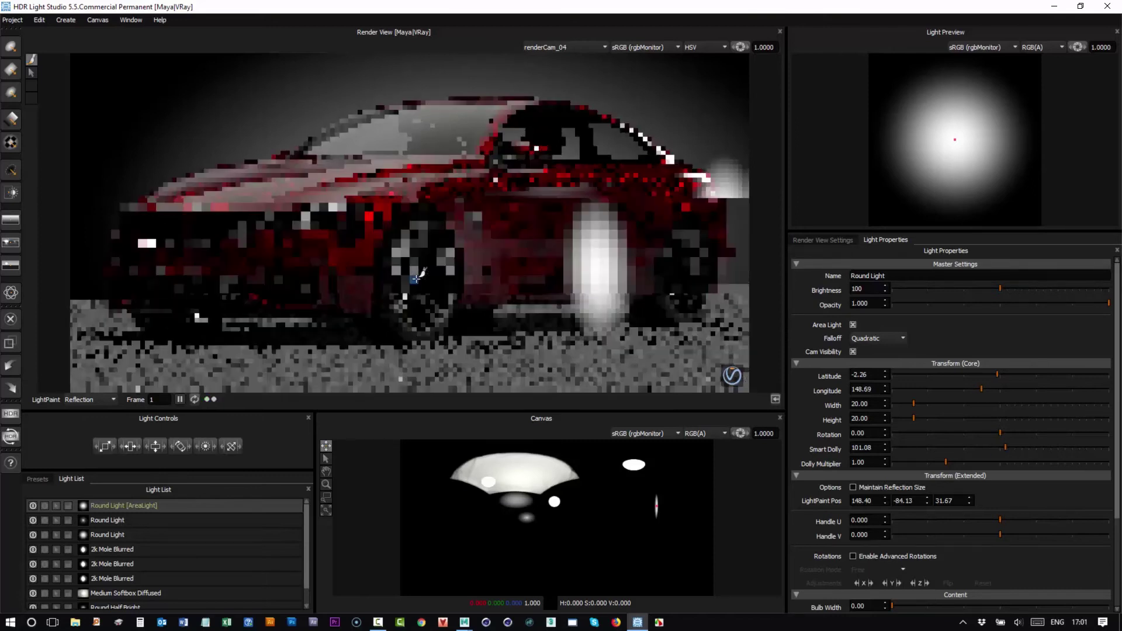
click(950, 448)
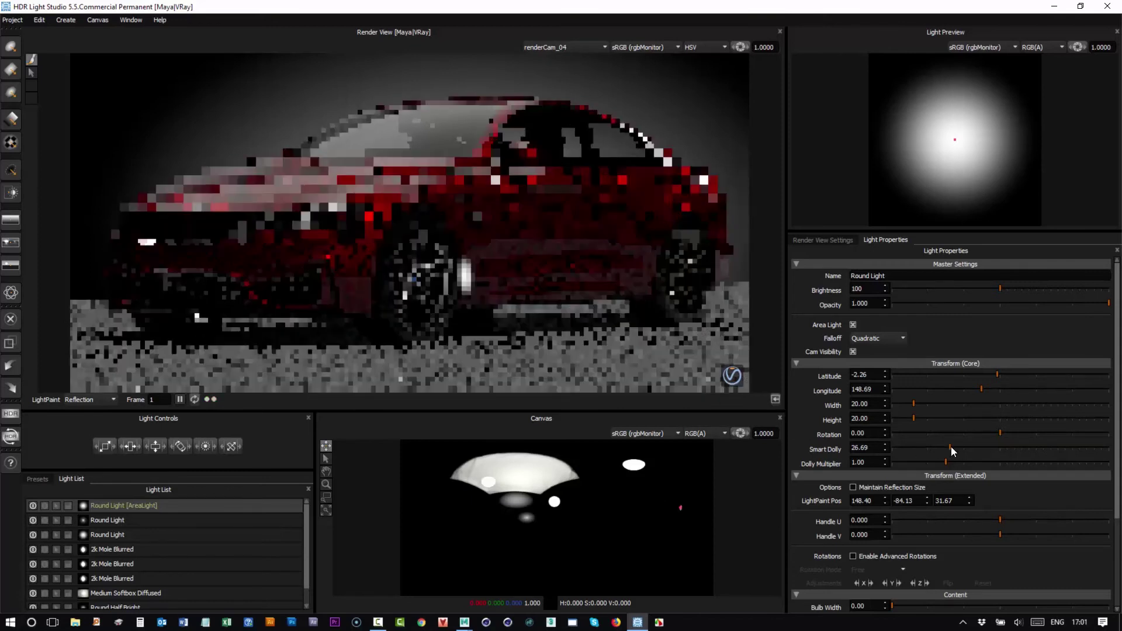
drag(952, 447, 967, 450)
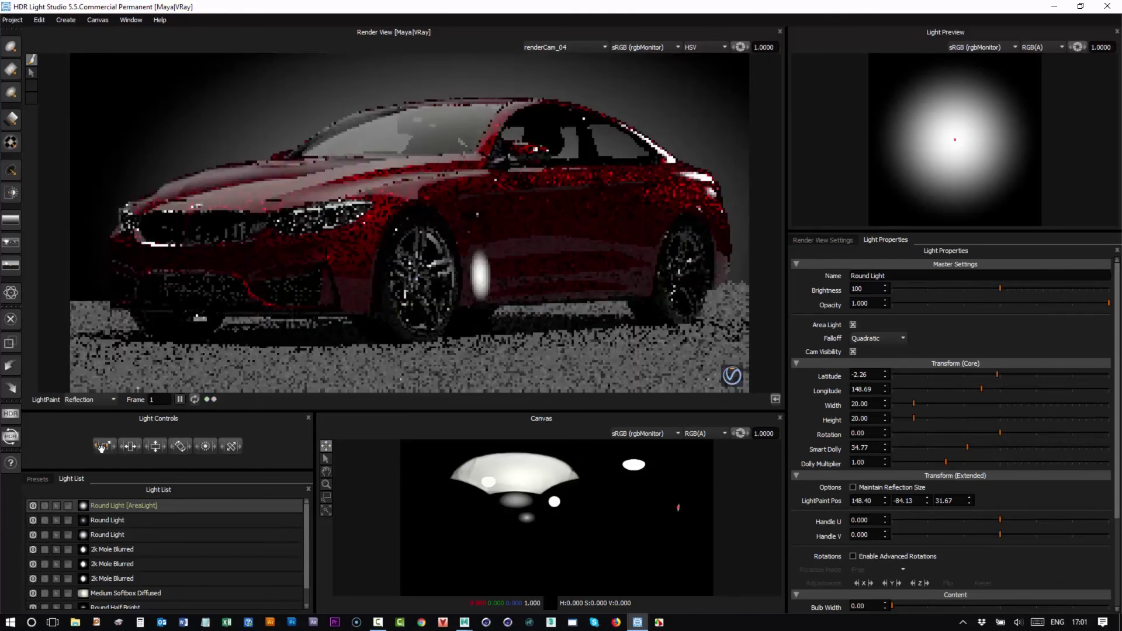
Step: Scale the round area light to 52.50 and swing it to longitude 64.04
click(140, 447)
drag(140, 449, 102, 456)
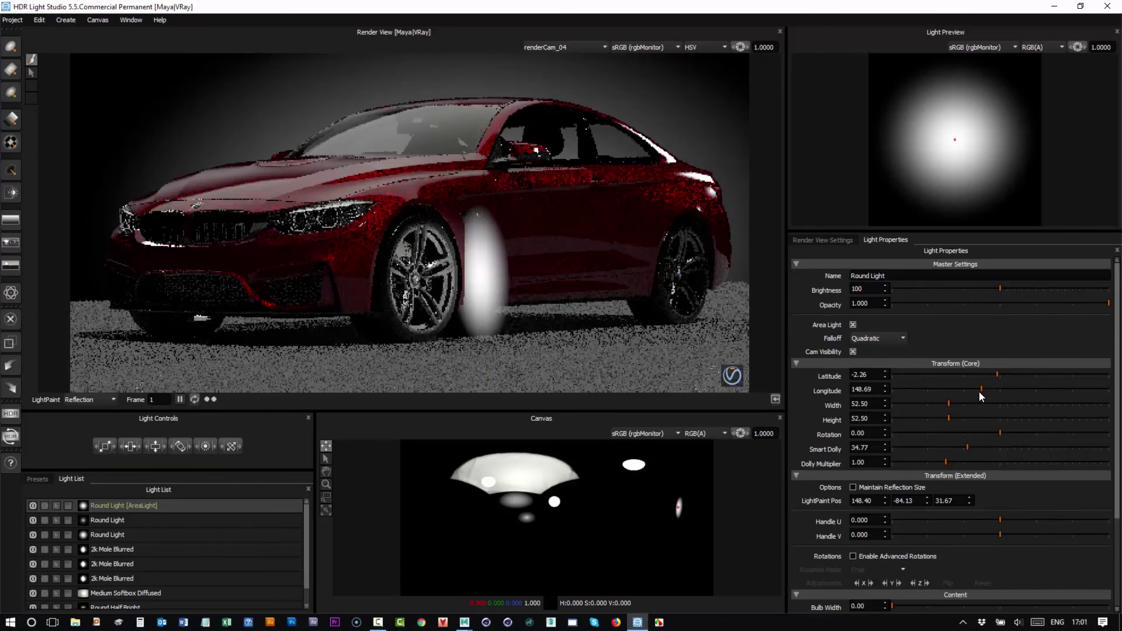
drag(980, 388, 963, 390)
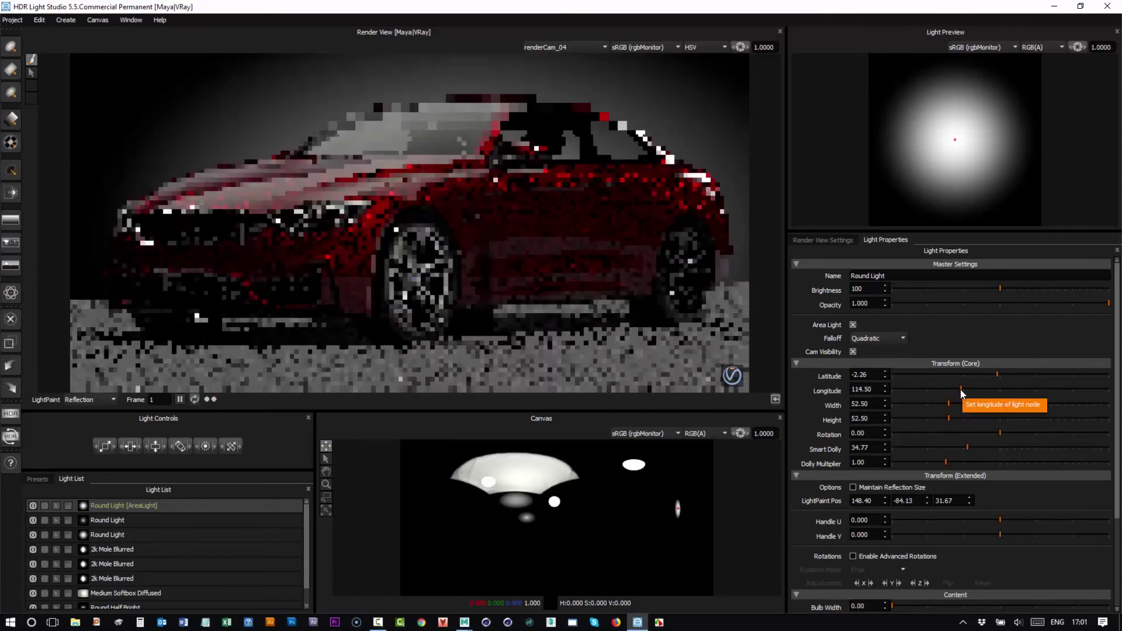
click(1003, 390)
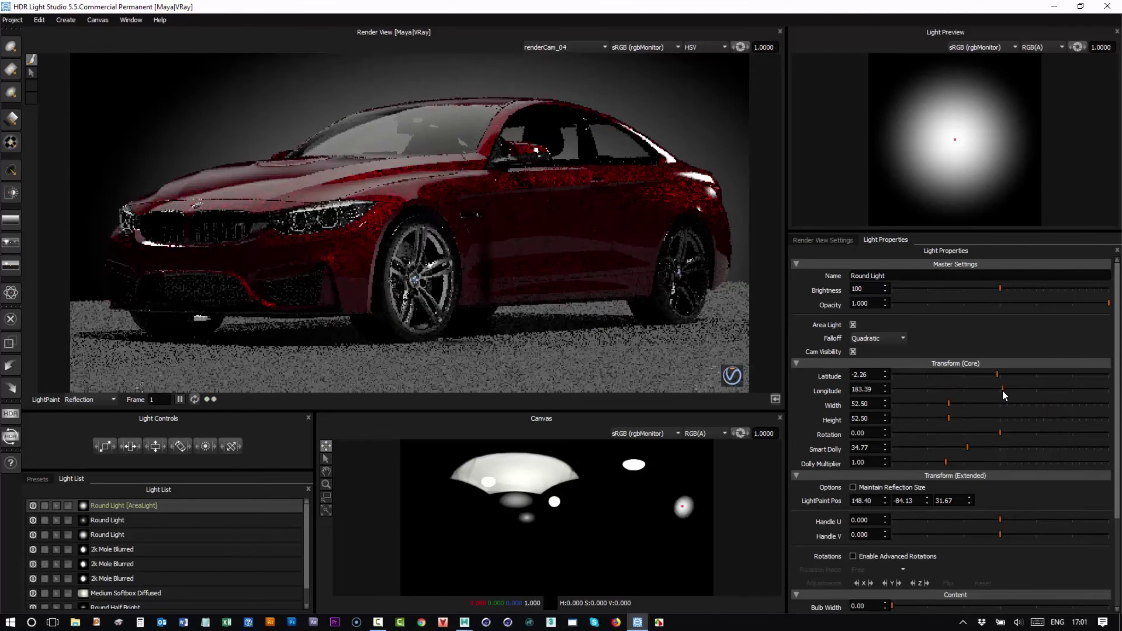
click(1021, 390)
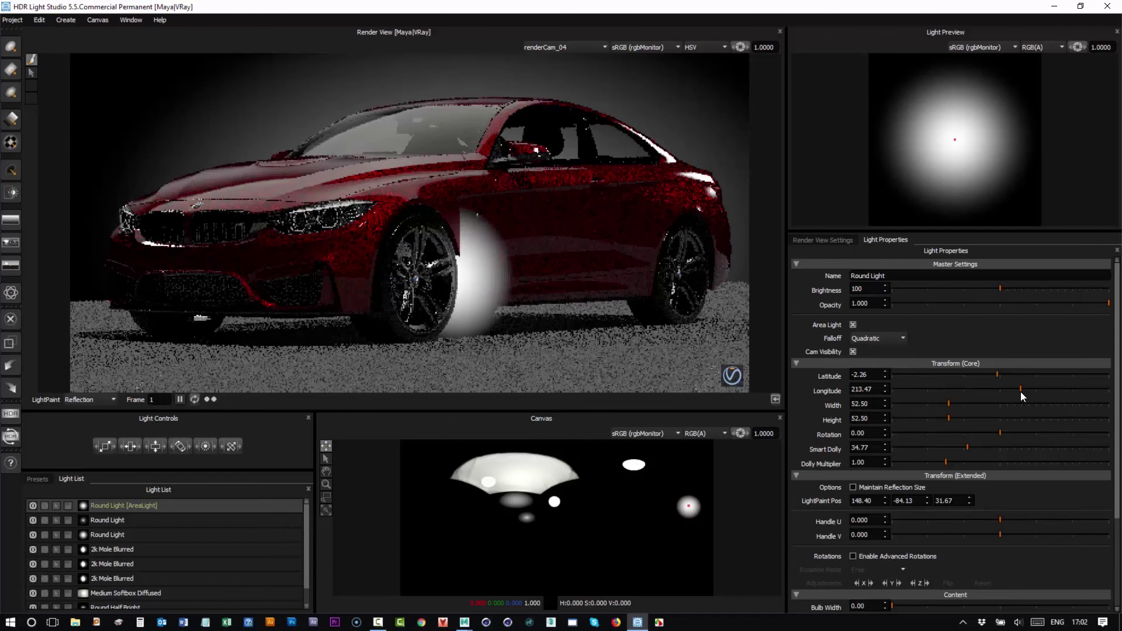
click(931, 390)
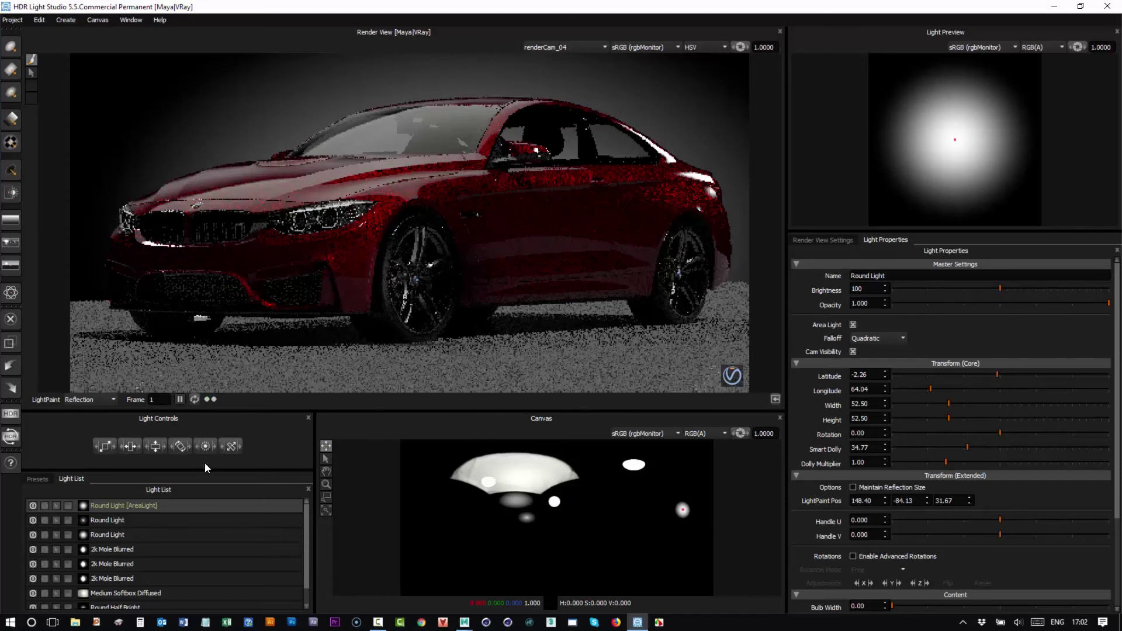
Step: Solo the round area light, raise its brightness to 887, and duplicate it
click(44, 505)
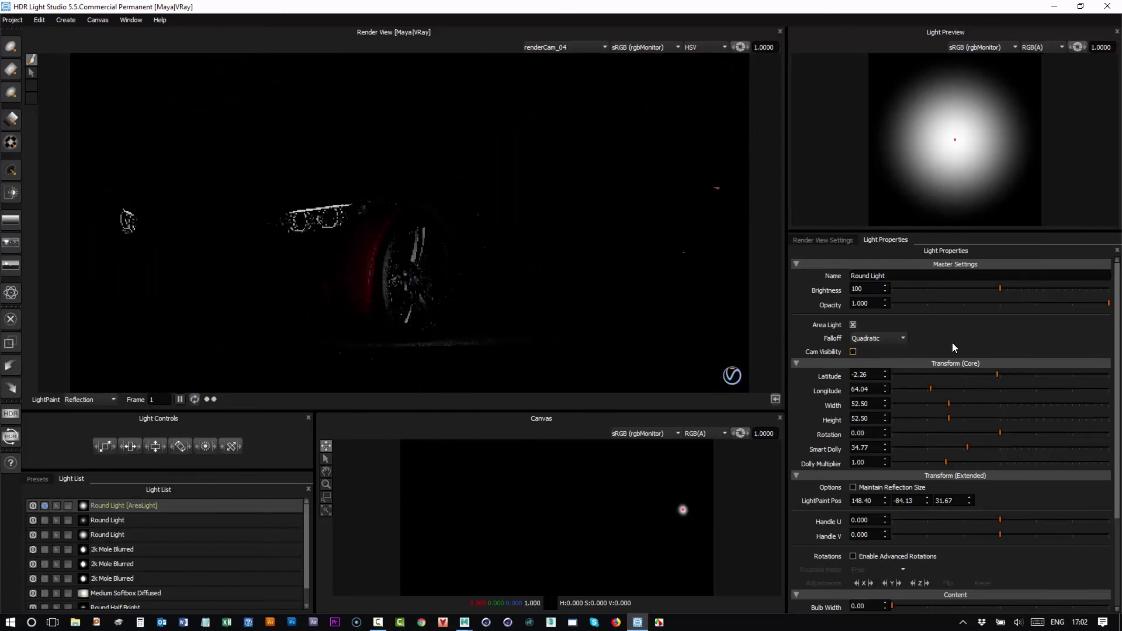
click(1046, 290)
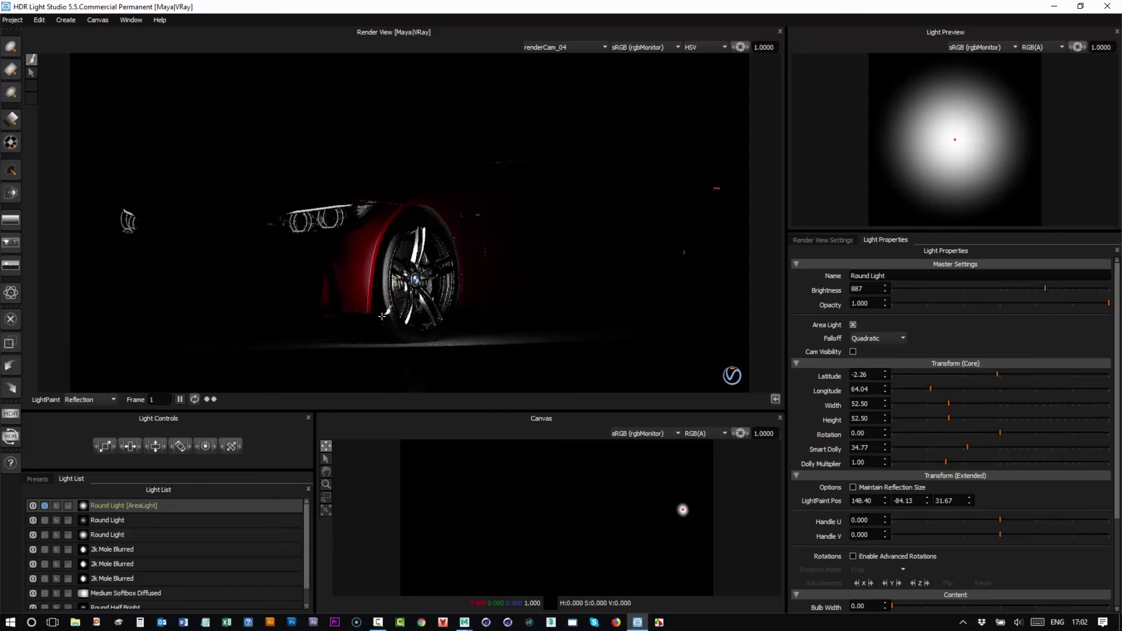
click(40, 20)
click(64, 134)
click(515, 323)
Step: Place the copy on the car's side at longitude 128.08 with brightness 141
scroll(154, 581, down, 1)
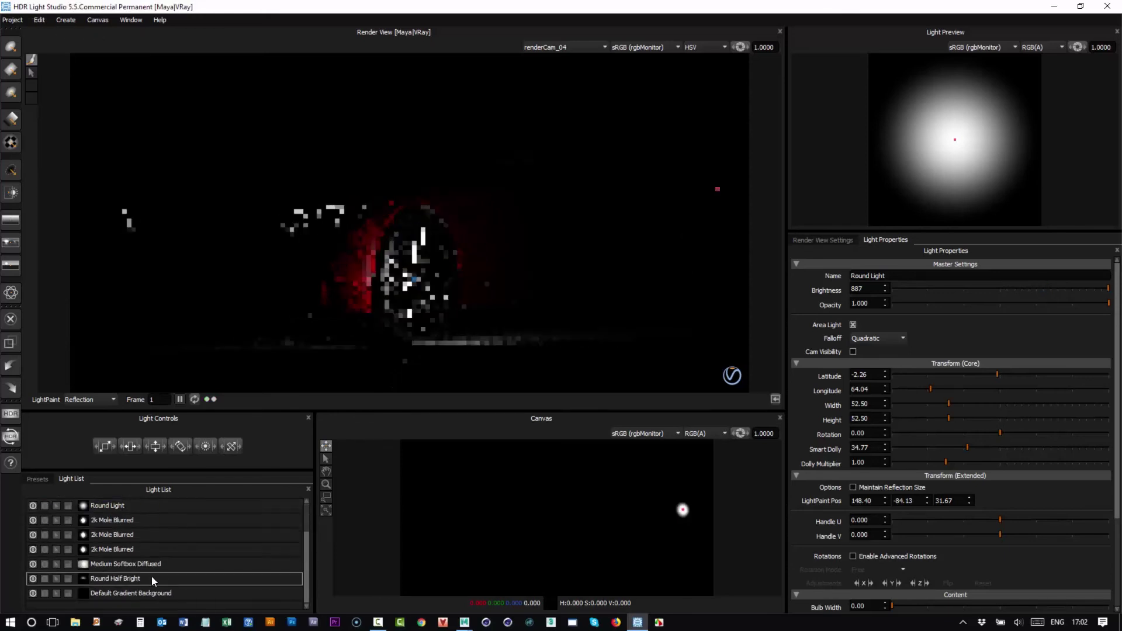
click(588, 506)
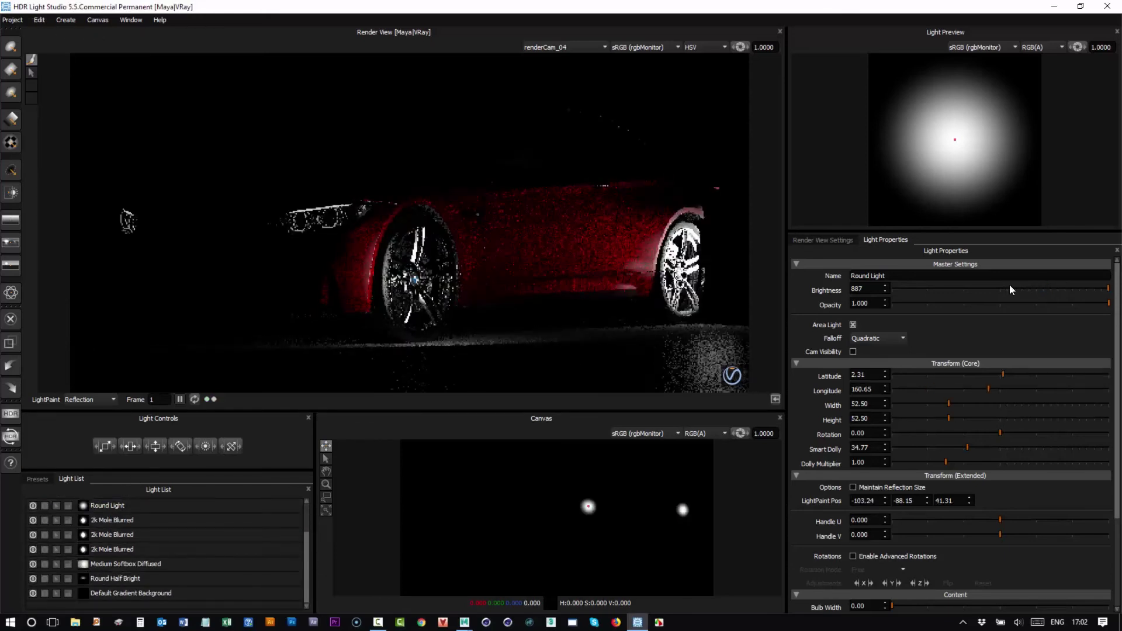
click(585, 509)
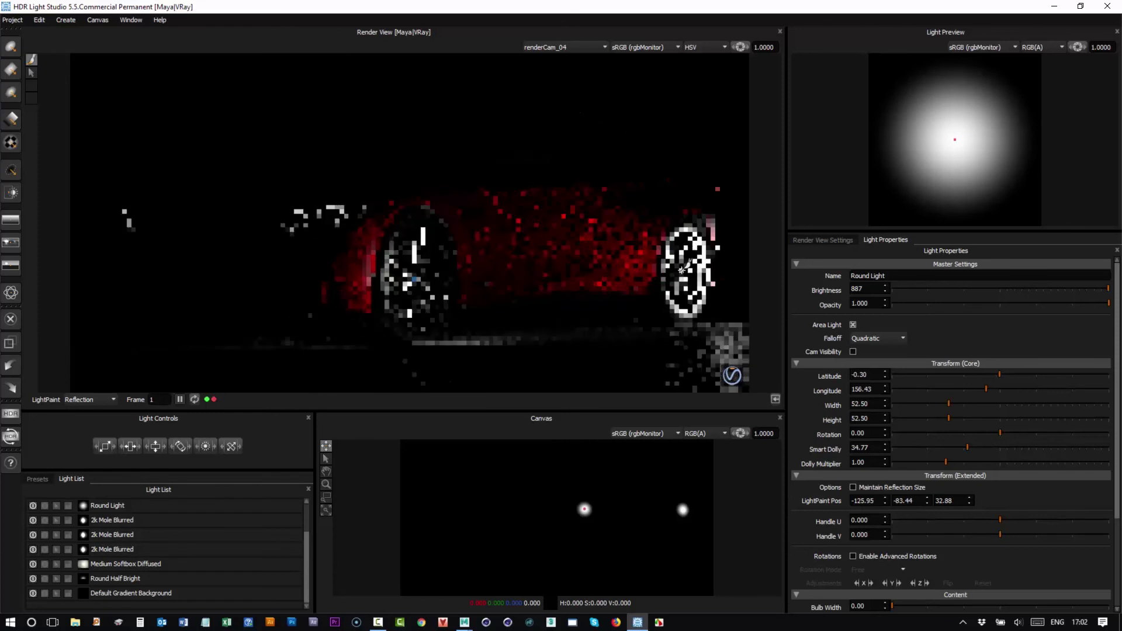
click(970, 389)
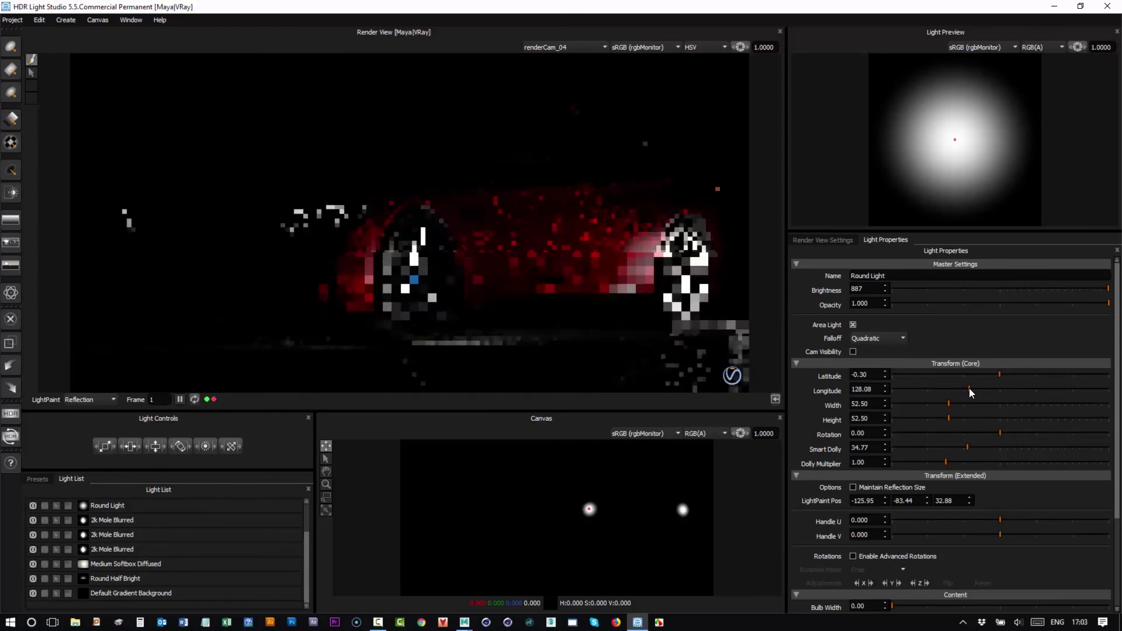
drag(1101, 293, 1003, 292)
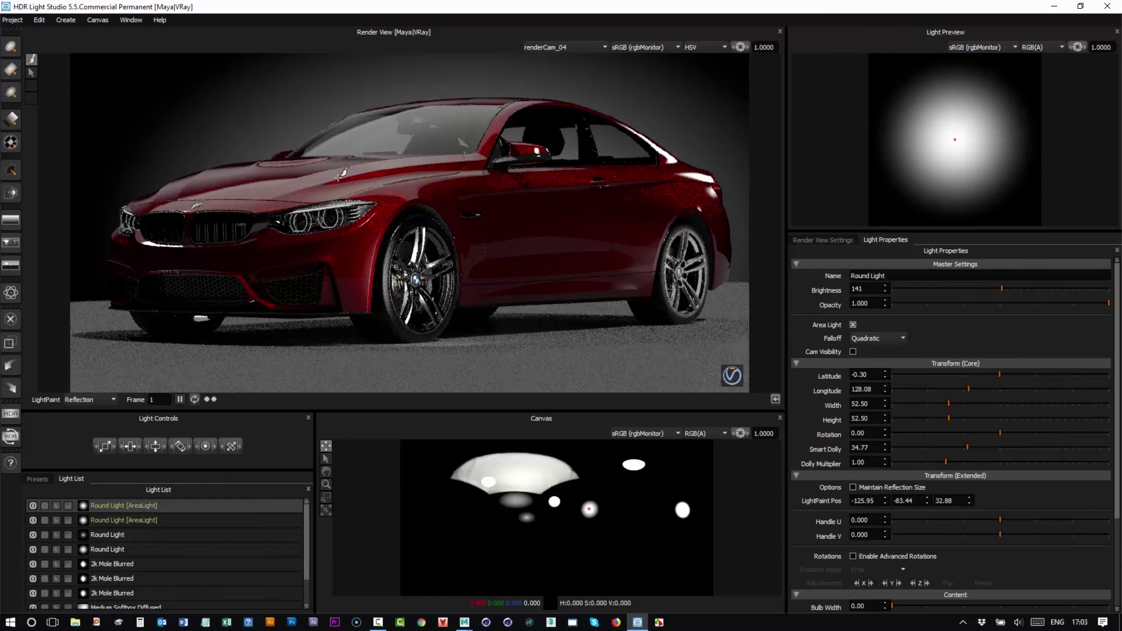
Step: Set the production render output file to demo.exr on the Desktop and start rendering
click(12, 415)
click(660, 399)
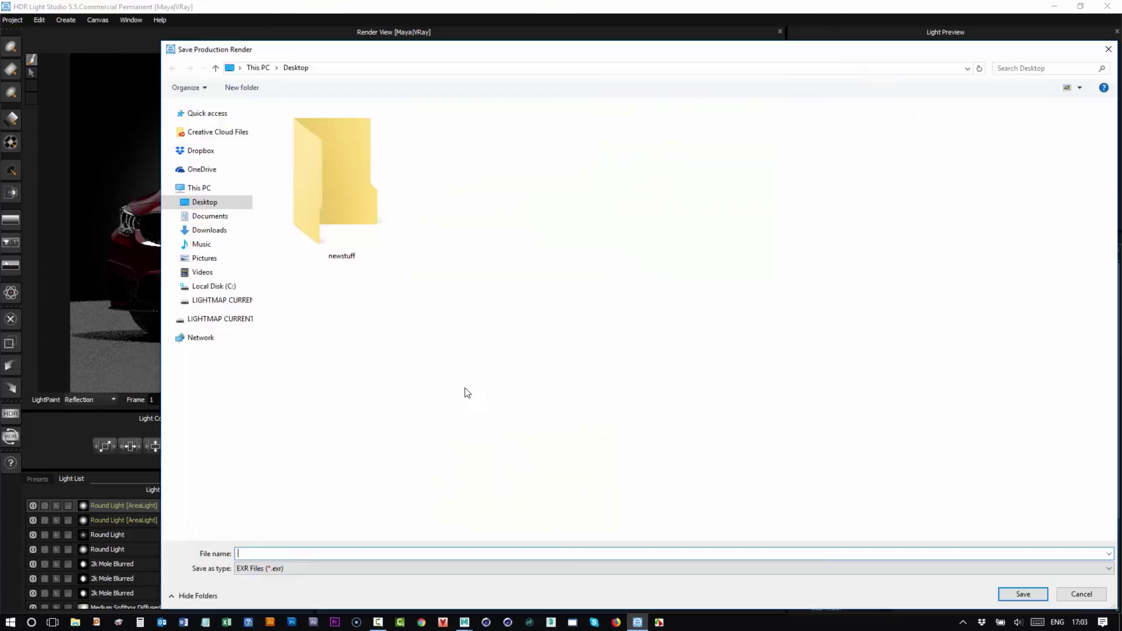
text(demo)
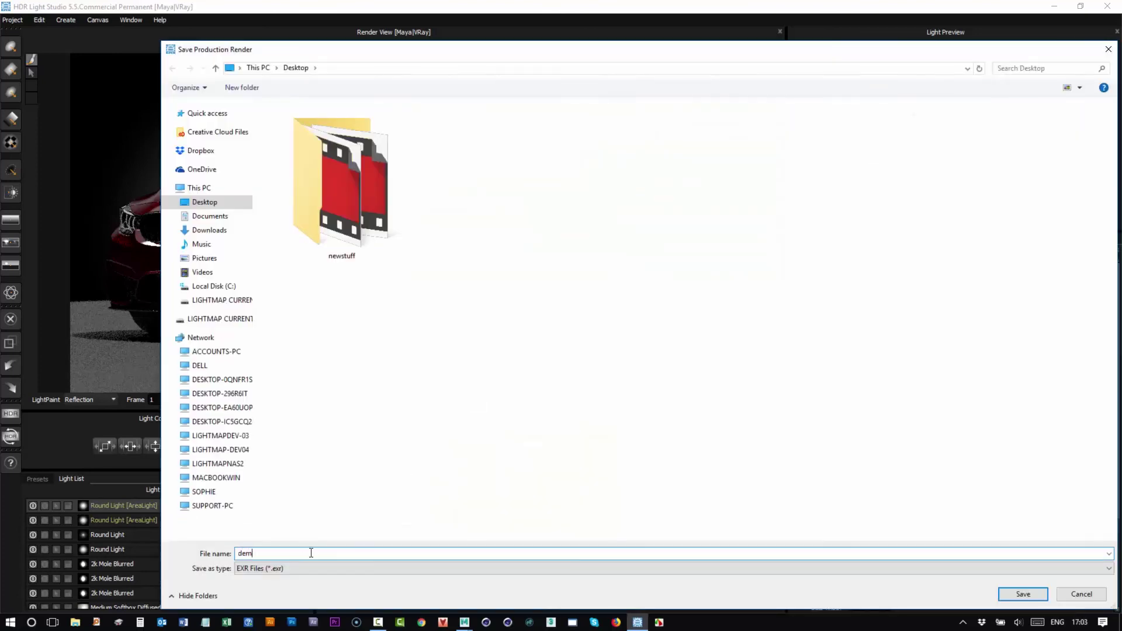
click(1013, 595)
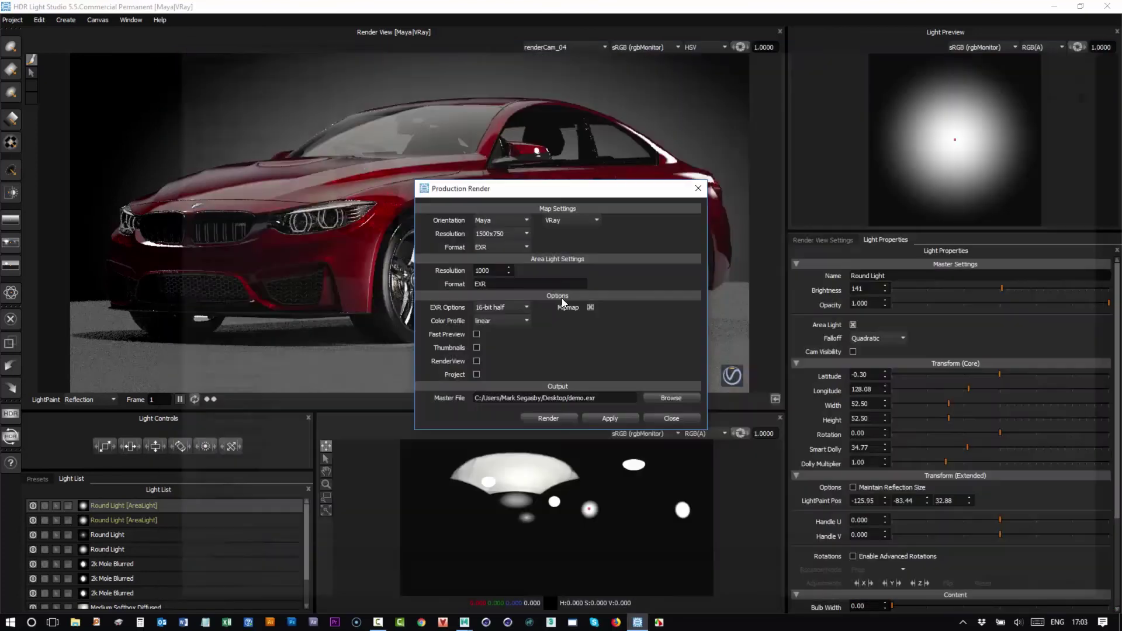
click(534, 416)
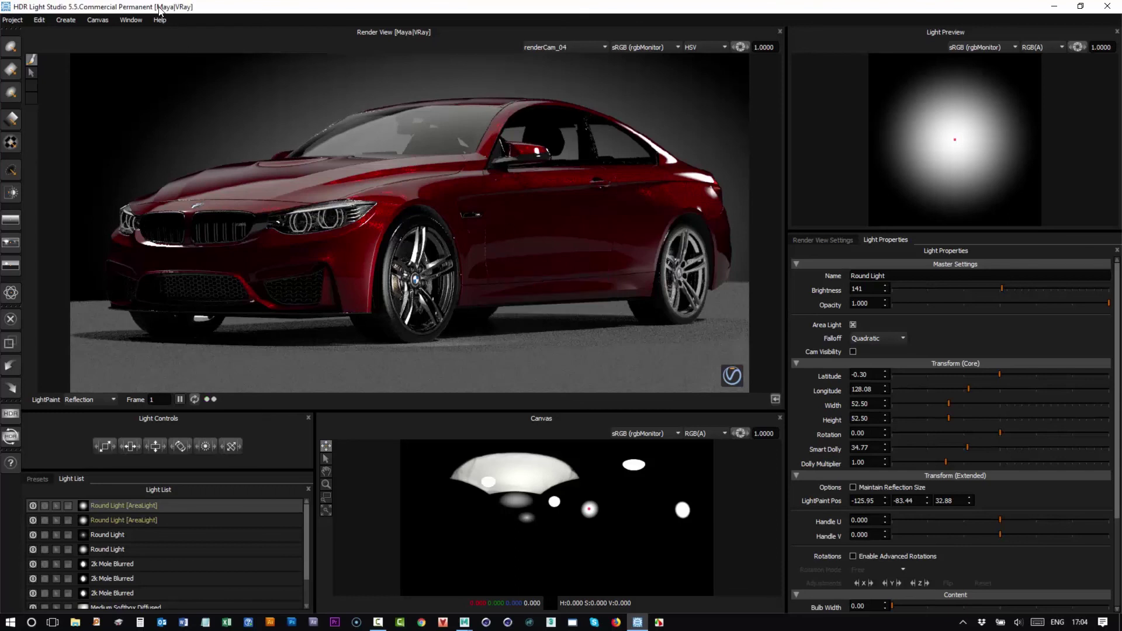
Step: Move HDR Light Studio aside and bring the V-Ray frame buffer forward for a fuller view
drag(161, 7, 835, 263)
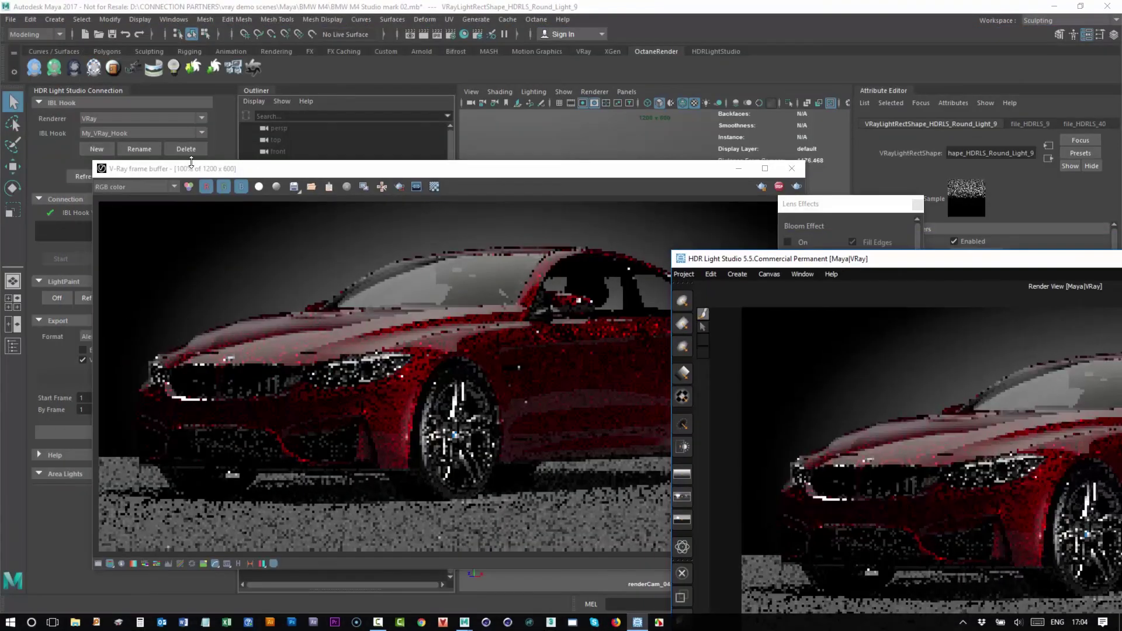
drag(174, 174, 451, 137)
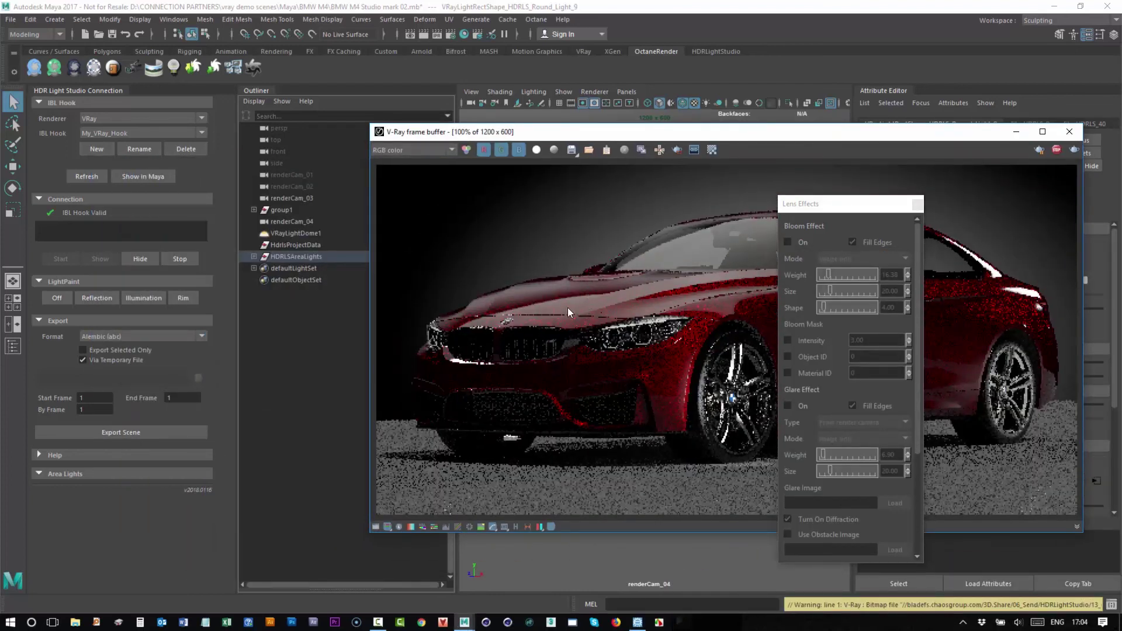
click(180, 259)
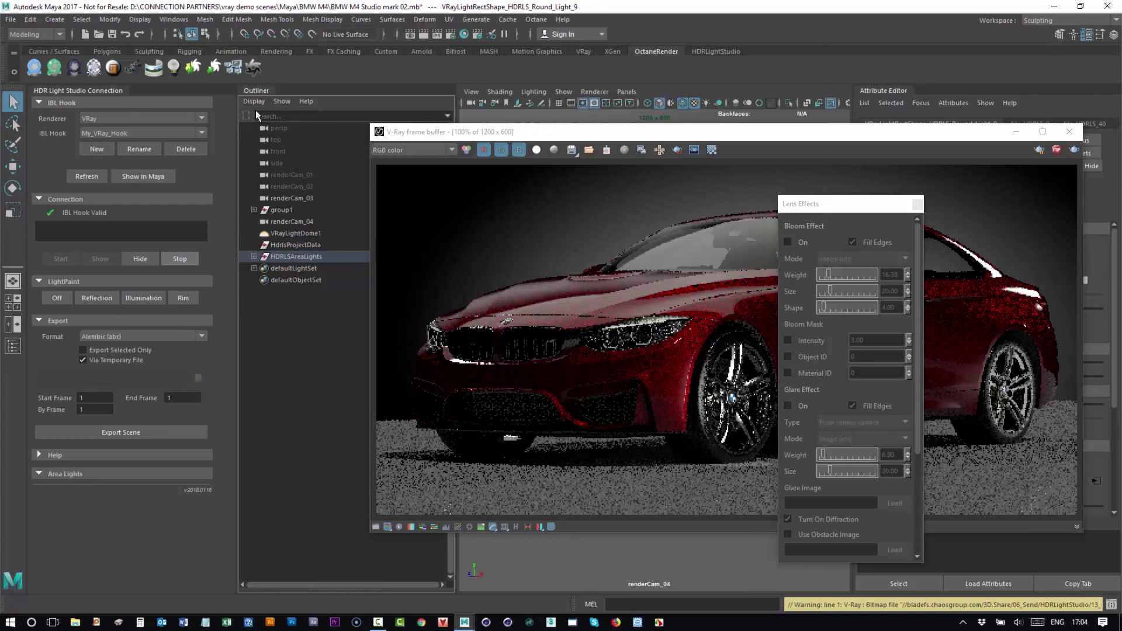
drag(520, 134, 270, 89)
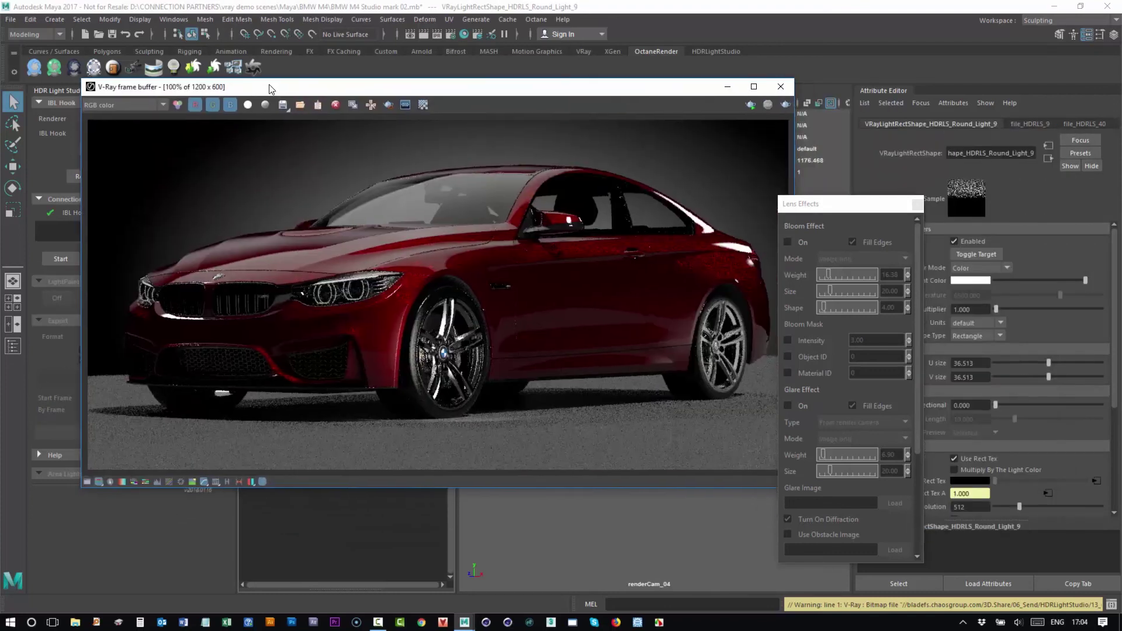